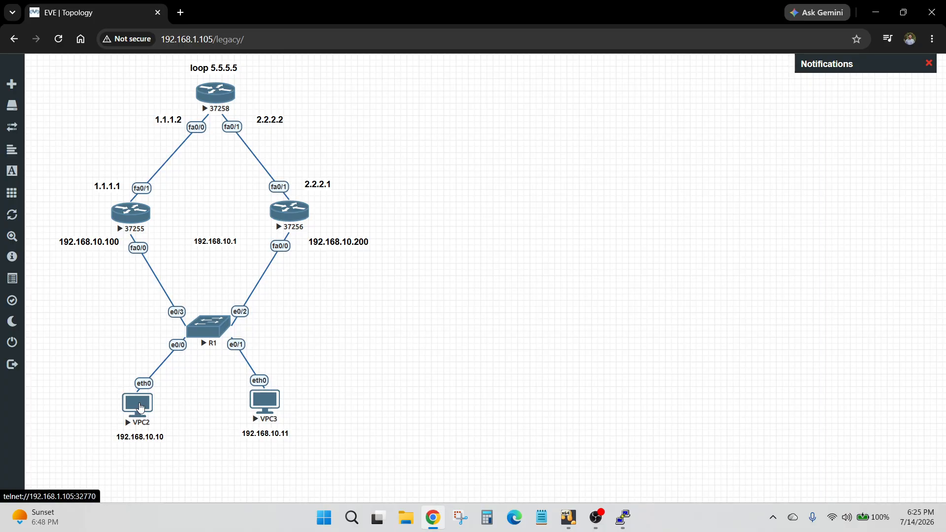
left_click(140, 407)
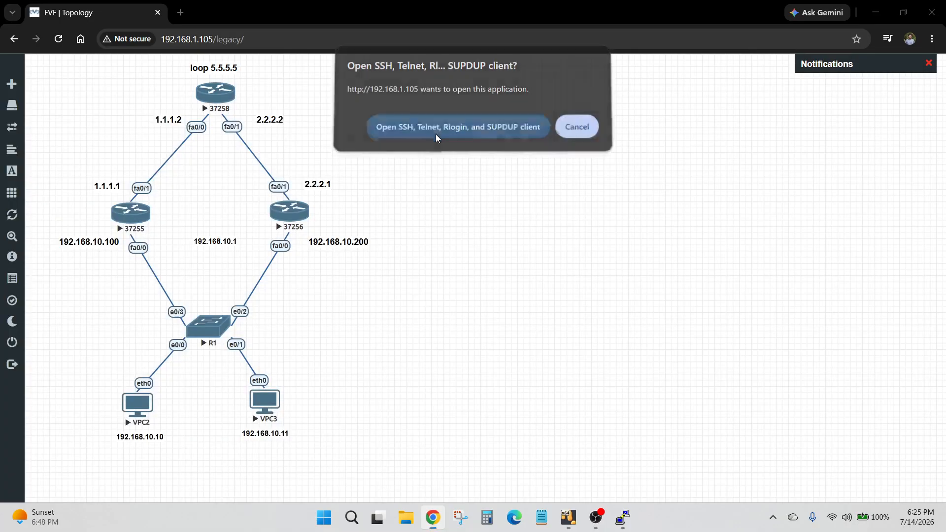
left_click(435, 134)
left_click_drag(205, 42, 524, 143)
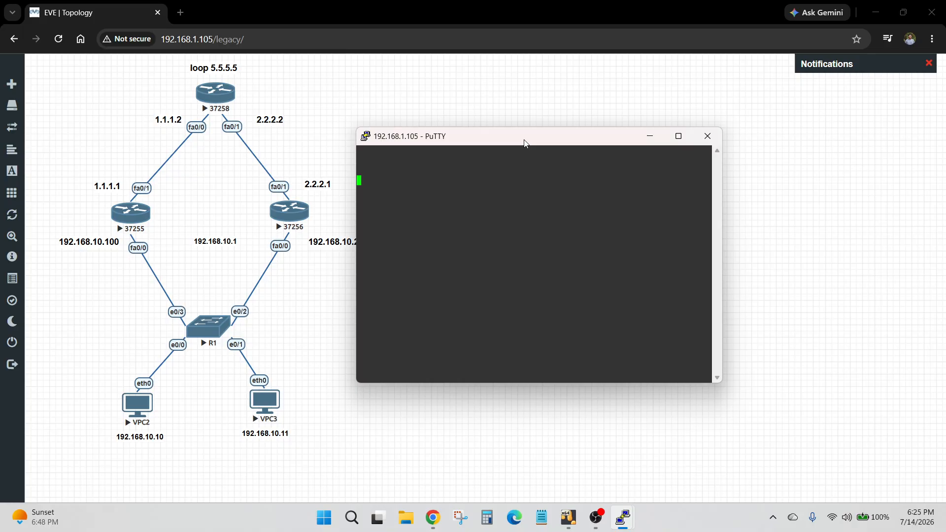
left_click(707, 140)
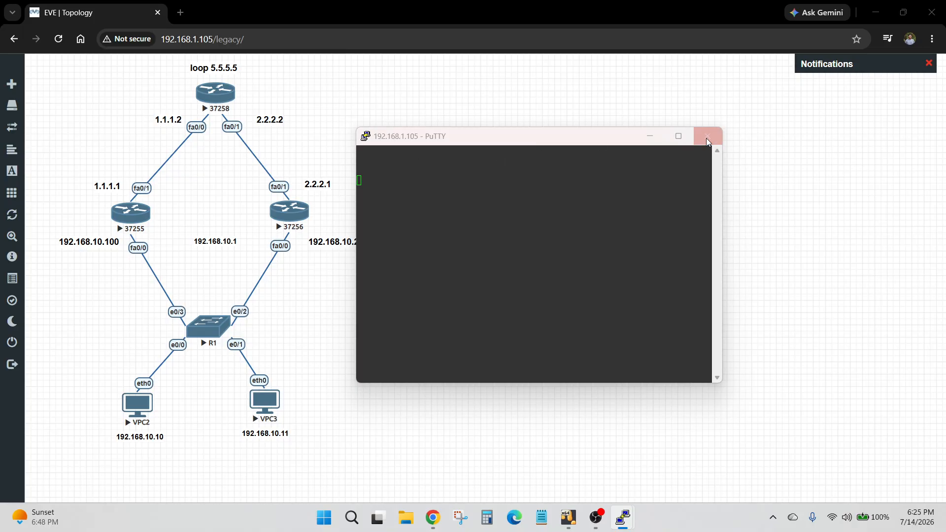
left_click(484, 302)
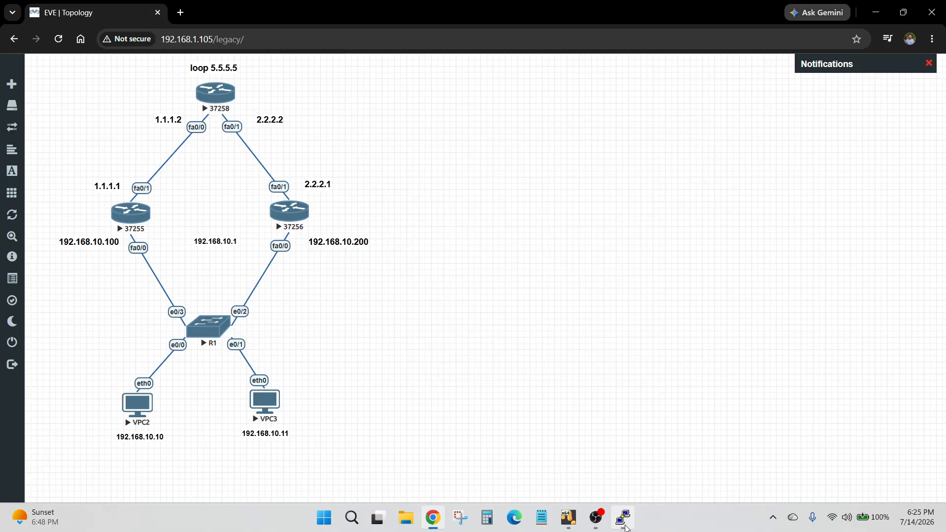
In the already open VPC2 console, assign IP 192.168.10.10 with mask 255.255.255.0 and gateway 192.168.10.1.
mouse_move(625, 526)
left_click(589, 458)
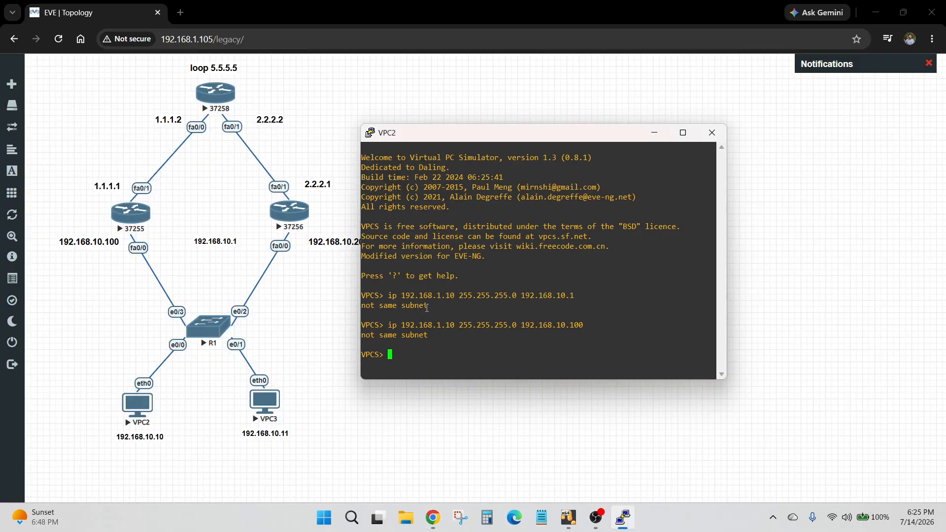
type("ip 192.168.10.10 255.255.255.0 192")
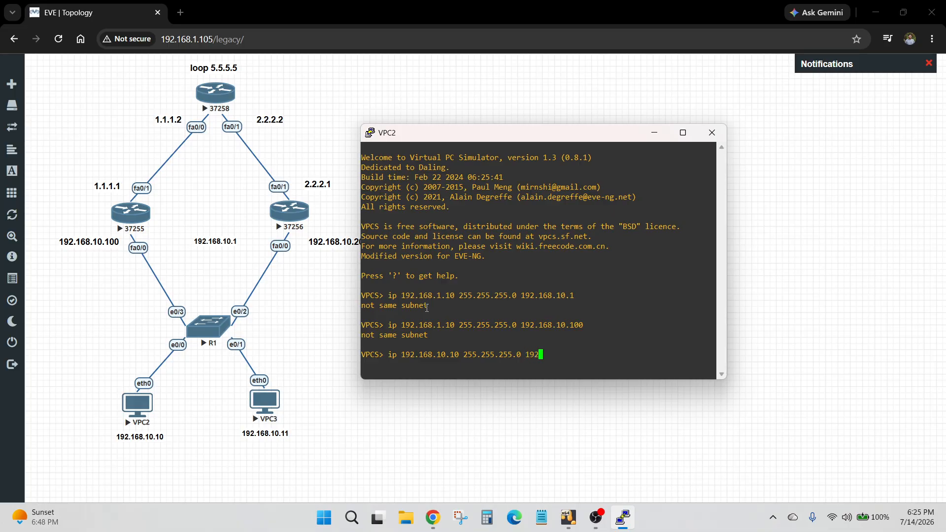
type(".168.10.1")
key("Return")
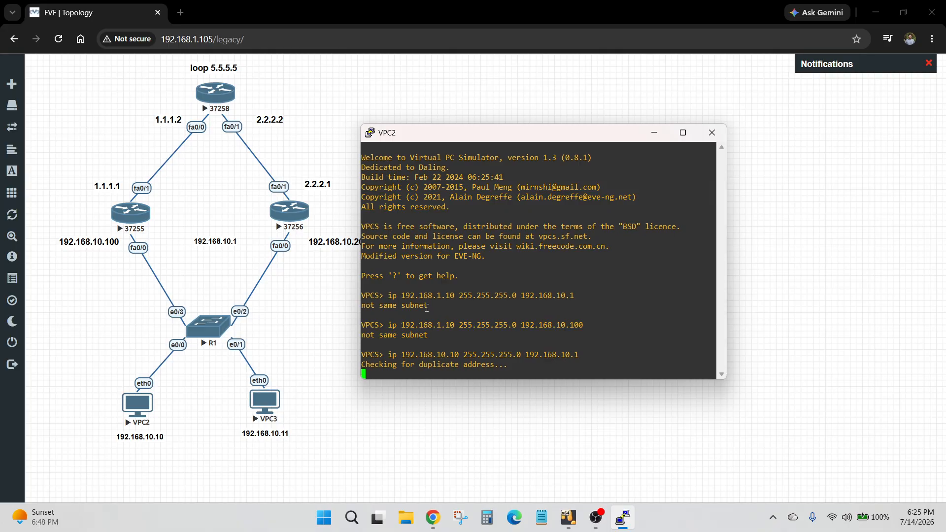
Check VPC2's IP settings with show ip and close its console session.
type("show ip")
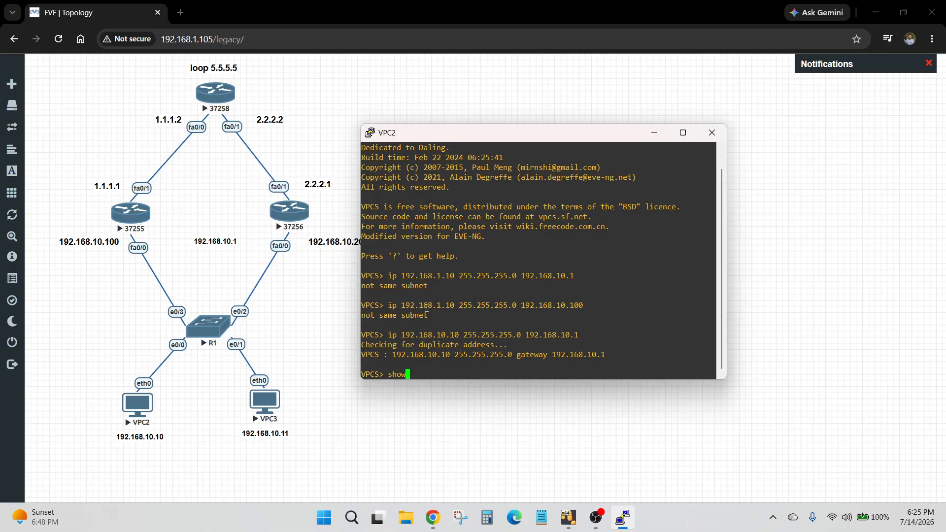
key("Return")
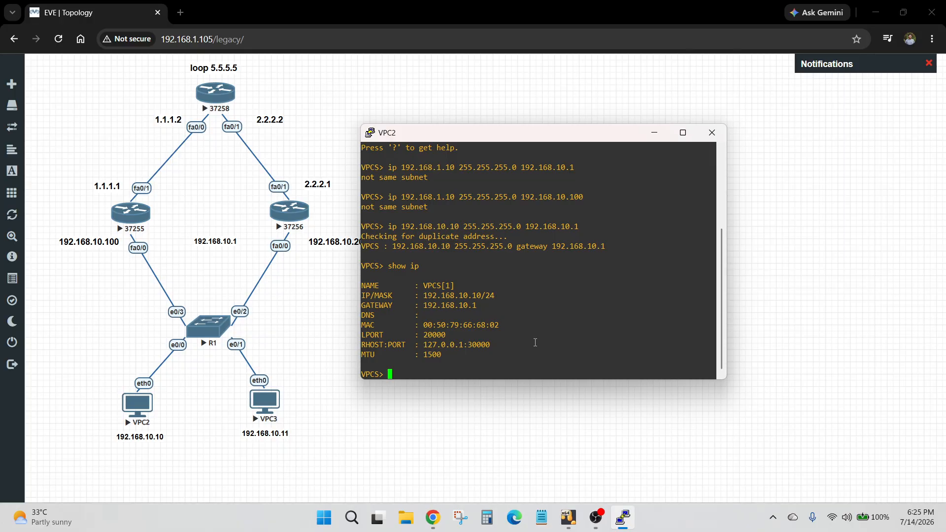
left_click(712, 133)
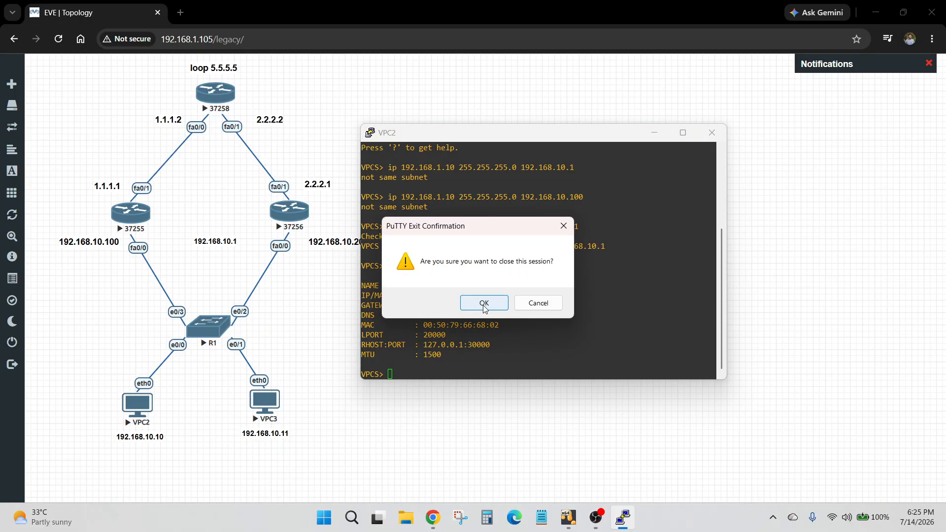
left_click(494, 299)
Open VPC3's console and assign IP 192.168.10.11 with mask 255.255.255.0 and gateway 192.168.10.1.
left_click(265, 401)
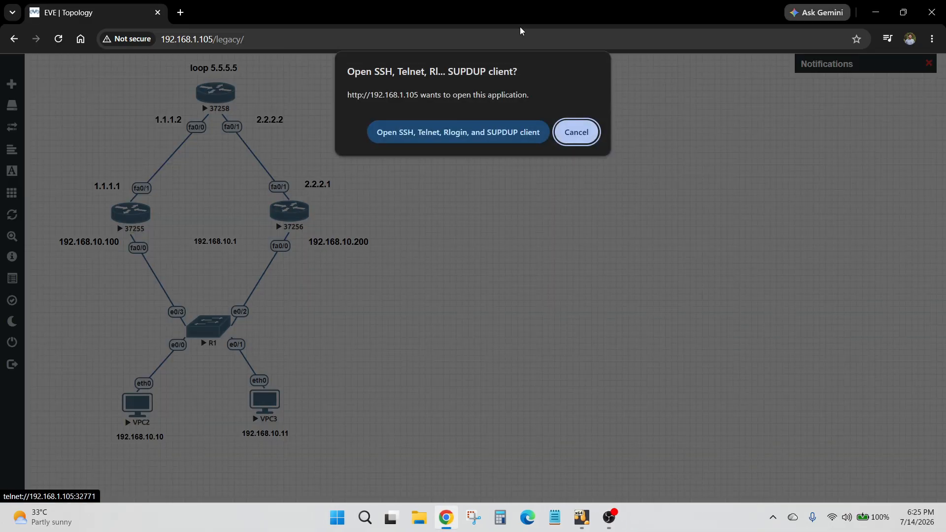
left_click(494, 132)
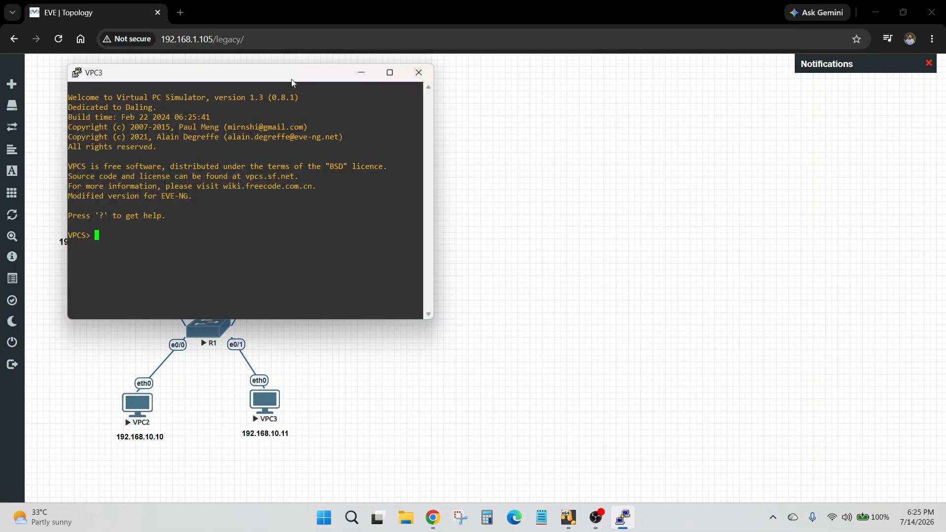
left_click_drag(291, 80, 660, 176)
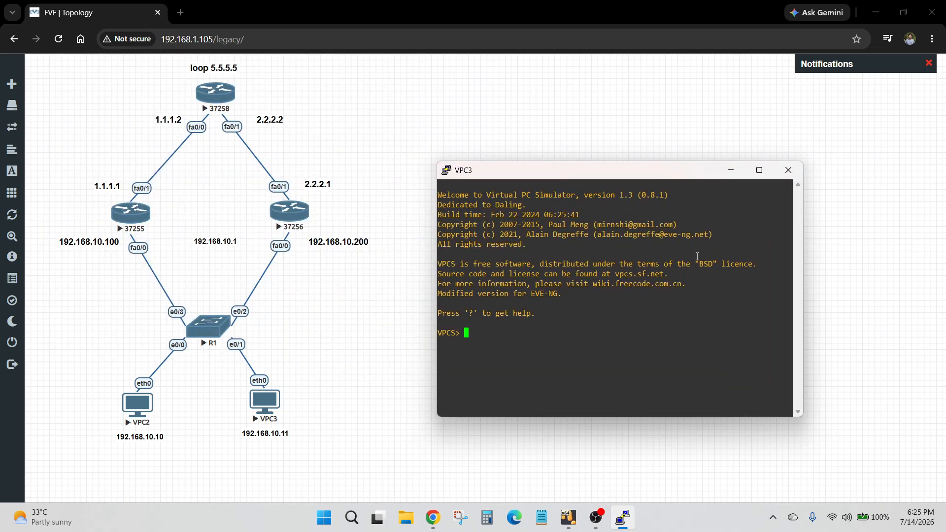
type("ip 192.168.10.11 255.255.255.")
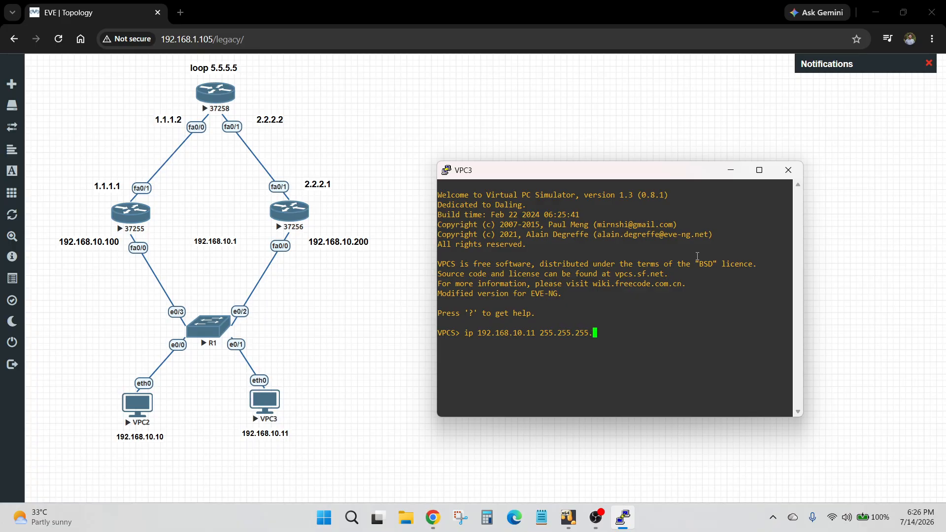
type("0 192.168.10.1")
key("Return")
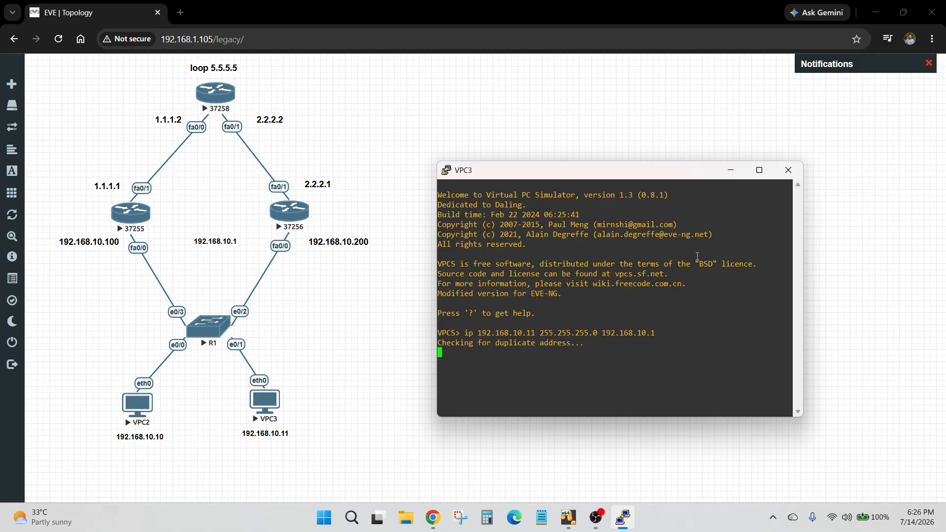
Check VPC3's IP settings with show ip and close its console session.
type("show i[")
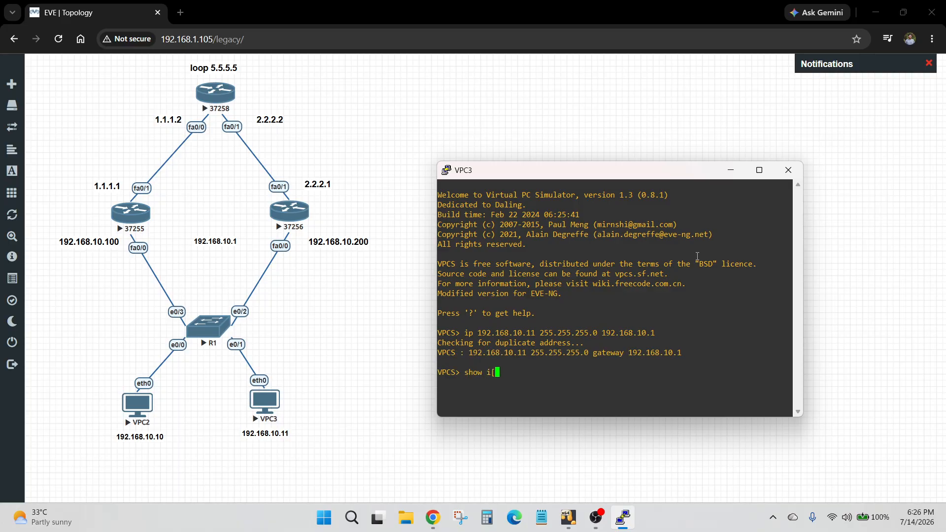
key("Return")
type("sow")
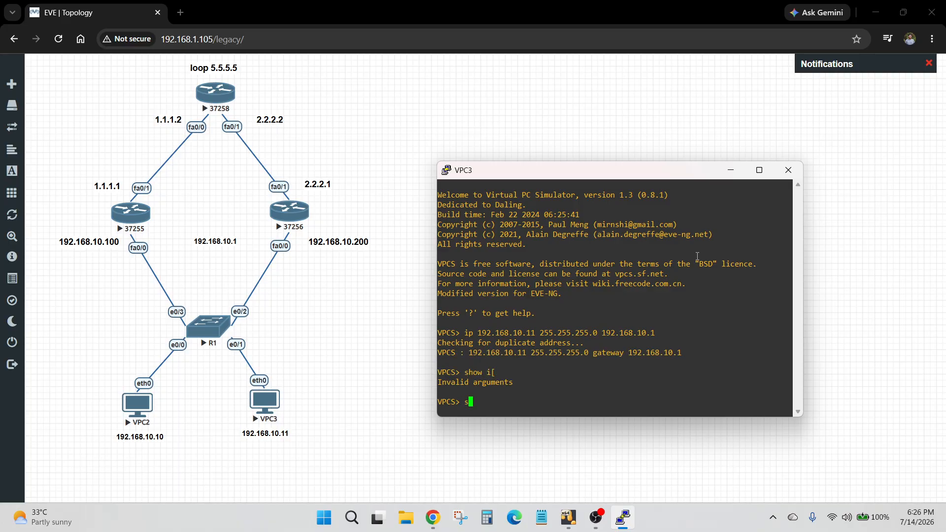
key("BackSpace")
key("BackSpace")
type("how i[")
key("Return")
type("sh")
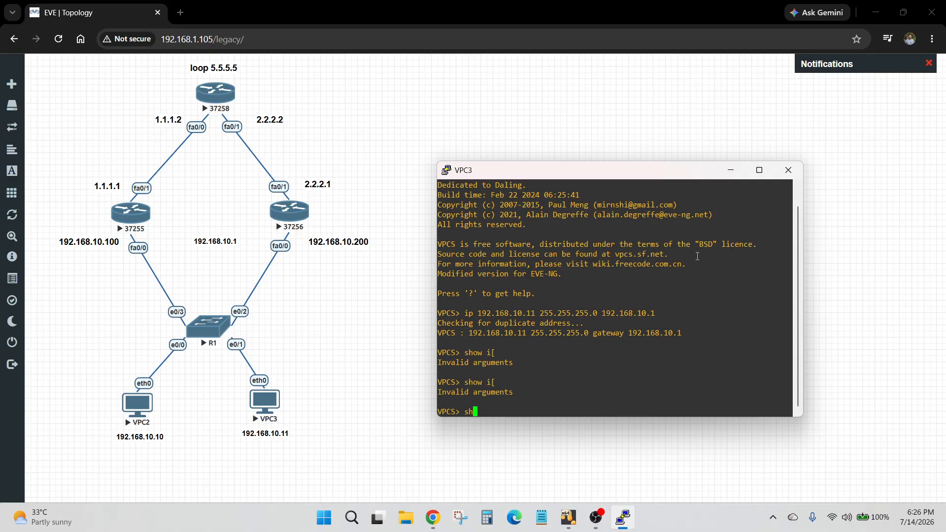
type("ow ip")
key("Return")
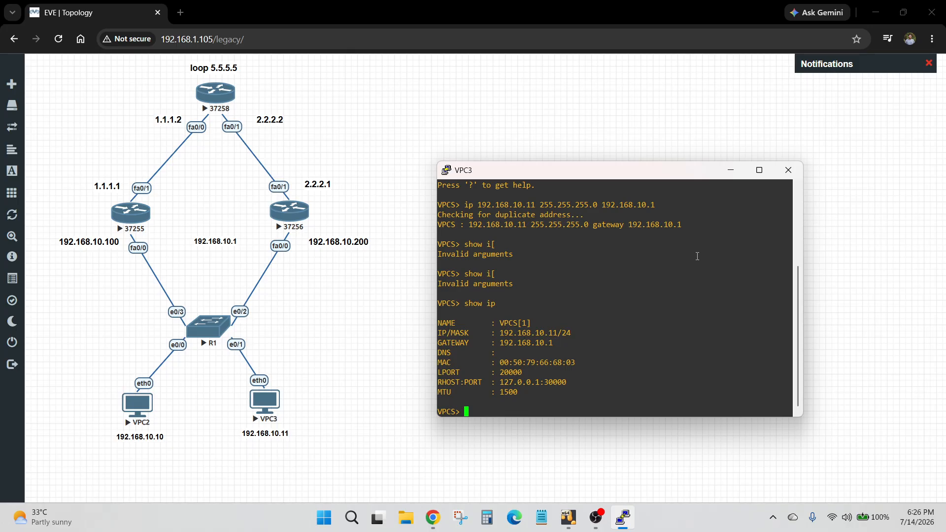
left_click(788, 170)
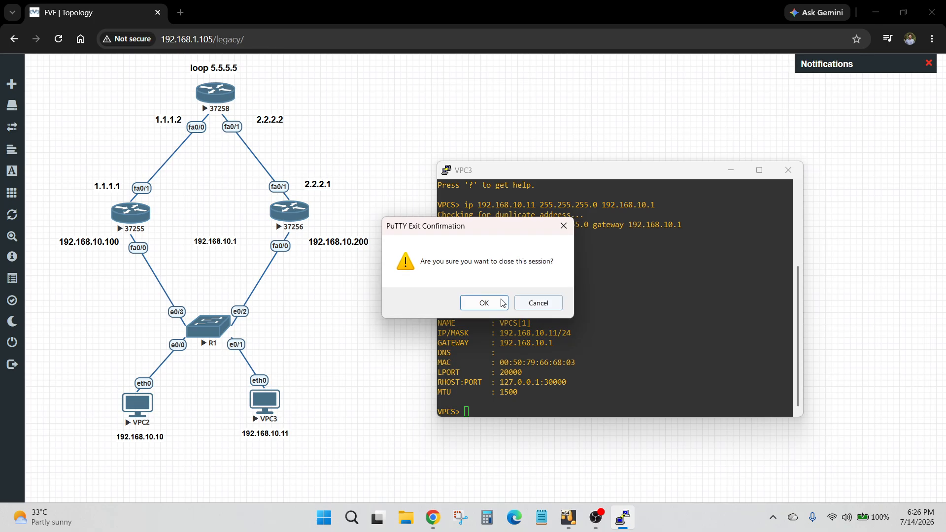
left_click(484, 303)
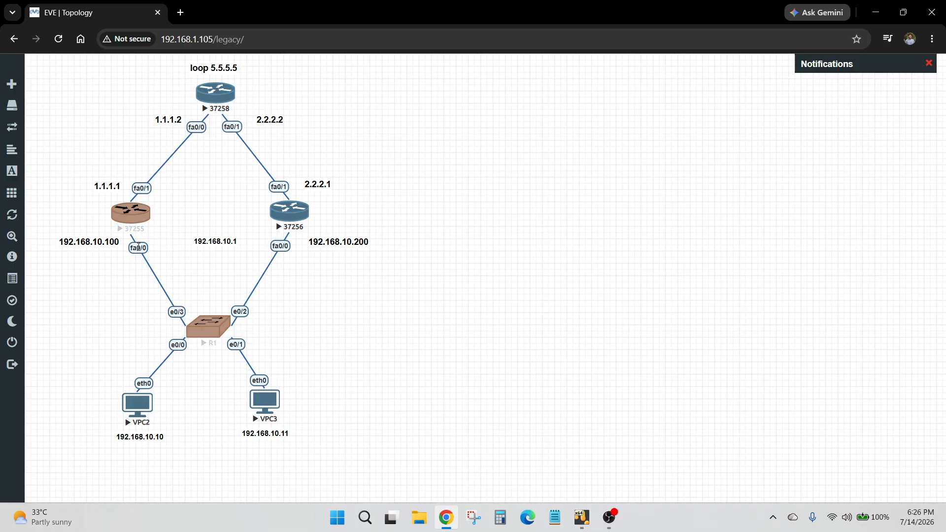
Open router 37255's console beside the topology, decline the initial configuration dialog and enlarge the console window.
left_click(260, 207)
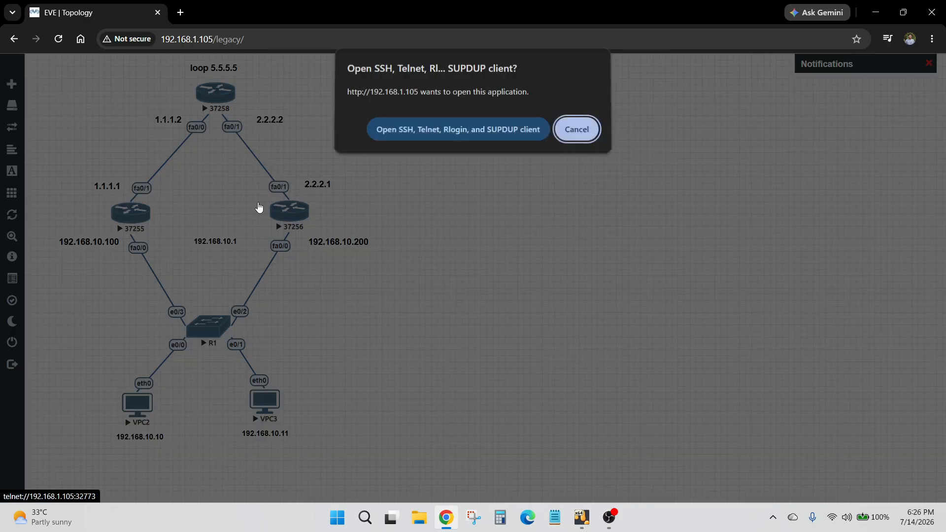
left_click(451, 131)
left_click_drag(456, 122, 463, 125)
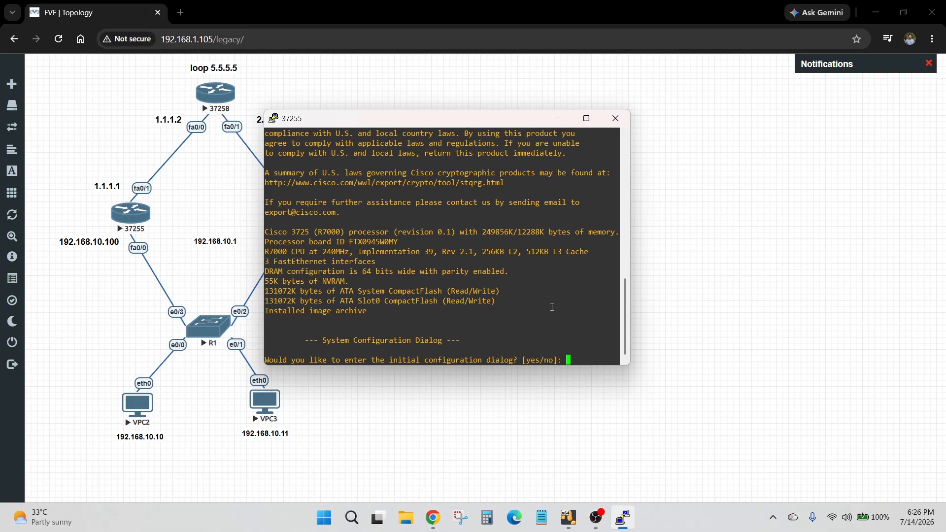
type("no")
key("Return")
left_click_drag(600, 365, 600, 463)
left_click_drag(503, 118, 664, 87)
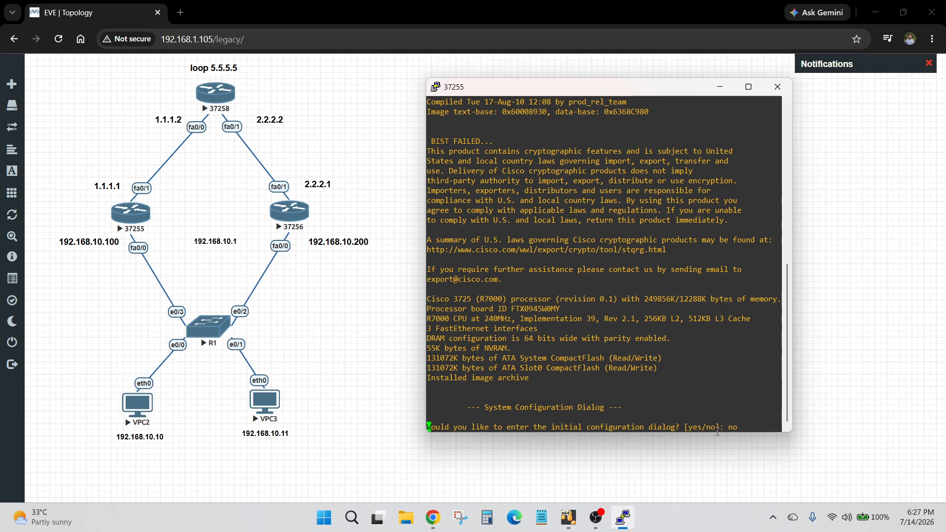
double_click(743, 428)
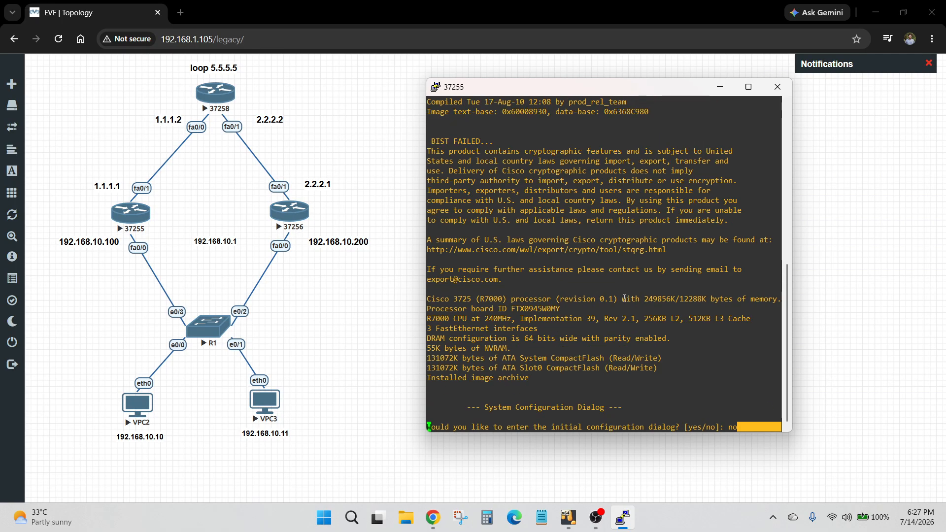
left_click(703, 384)
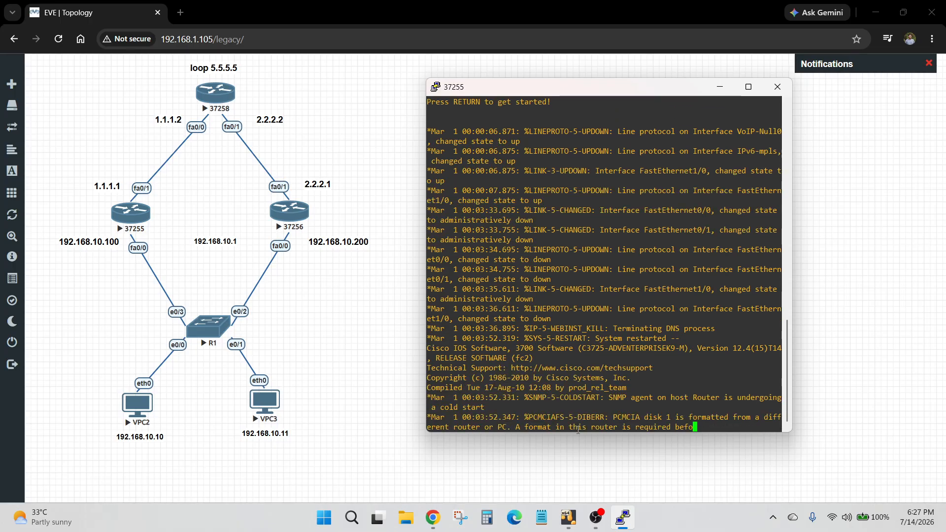
Bring up the prompt of router 37255 and enter privileged mode and global configuration mode with en and conf t.
key("Return")
key("Return")
key("Return")
key("Return")
key("Return")
key("Return")
key("Return")
key("Return")
key("Return")
key("Return")
key("Return")
key("Return")
key("Return")
key("Return")
key("Return")
key("Return")
type("en")
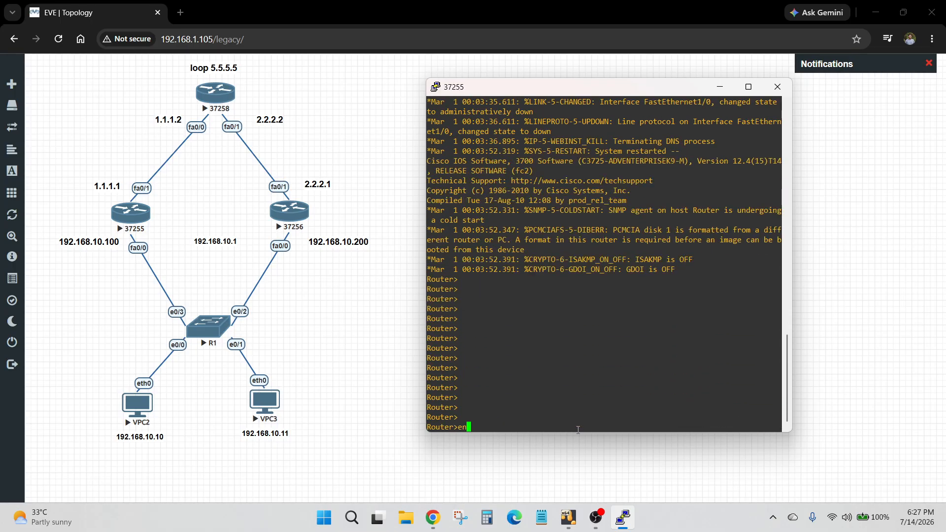
key("Return")
type("conf ter#conf")
key("Return")
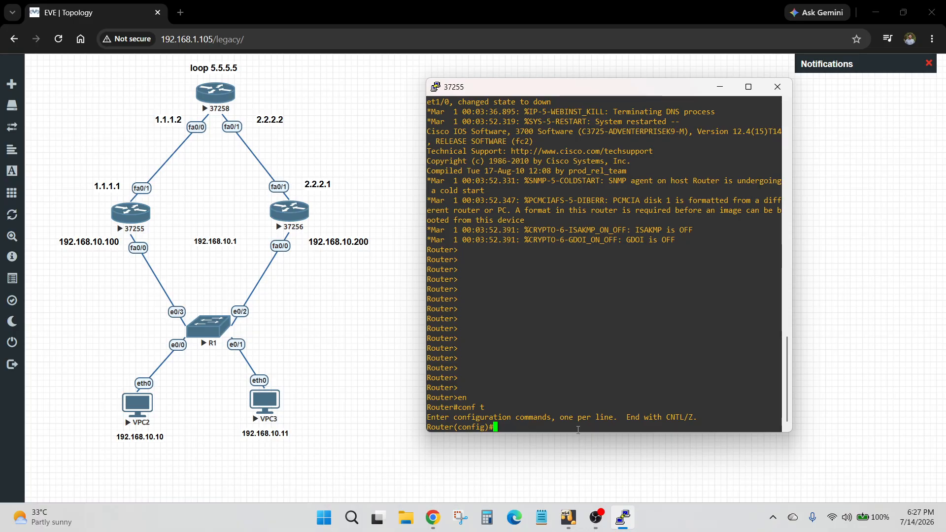
Assign IP address 192.168.10.100 with mask 255.255.255.0 to interface f0/0 of router 37255.
type("int f0")
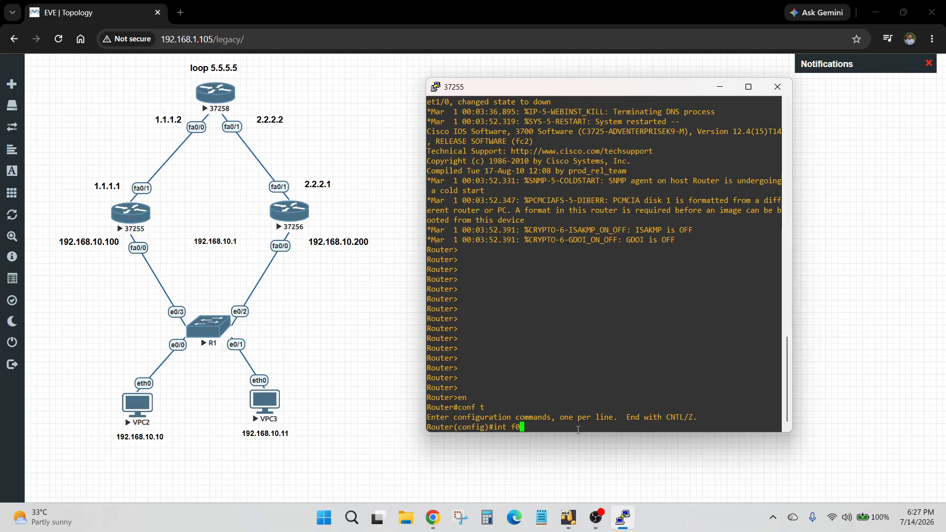
type("/0")
key("Return")
type("ip ad")
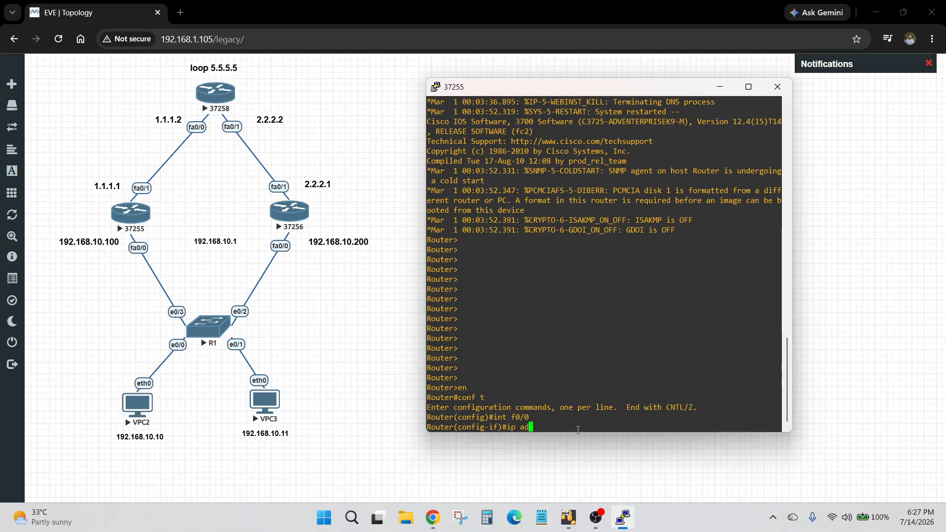
type("d")
key("Tab")
type("192")
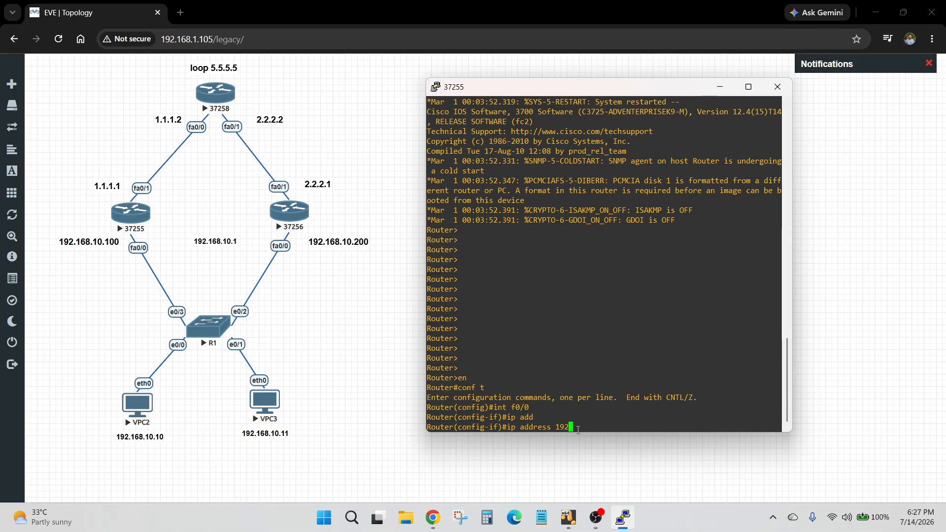
type(".168.10.100 255.255.255.0")
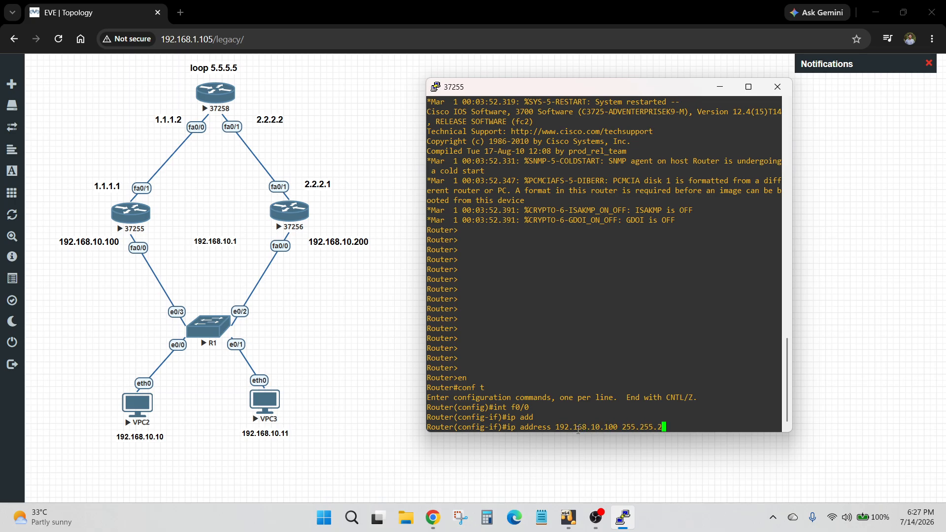
key("Return")
Enable interface f0/0 on router 37255 with no shutdown.
type("no sh")
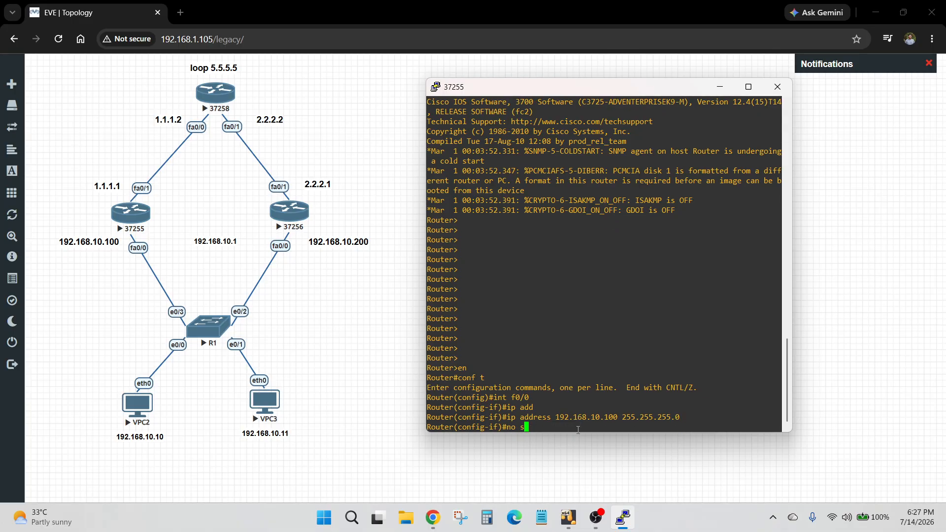
key("Tab")
key("Return")
key("Return")
key("Return")
type("int")
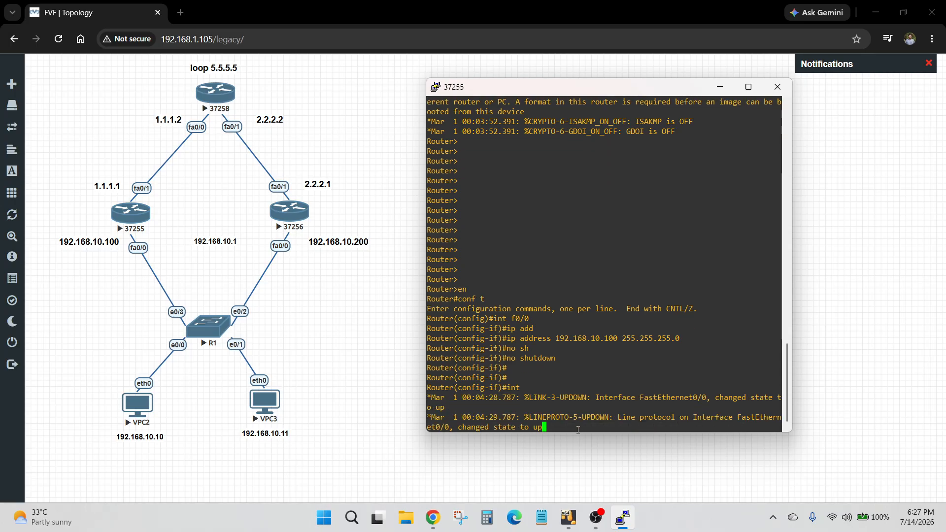
key("Return")
key("Return")
Assign IP address 1.1.1.1 with mask 255.255.255.0 to interface f0/1 of router 37255.
type("int f")
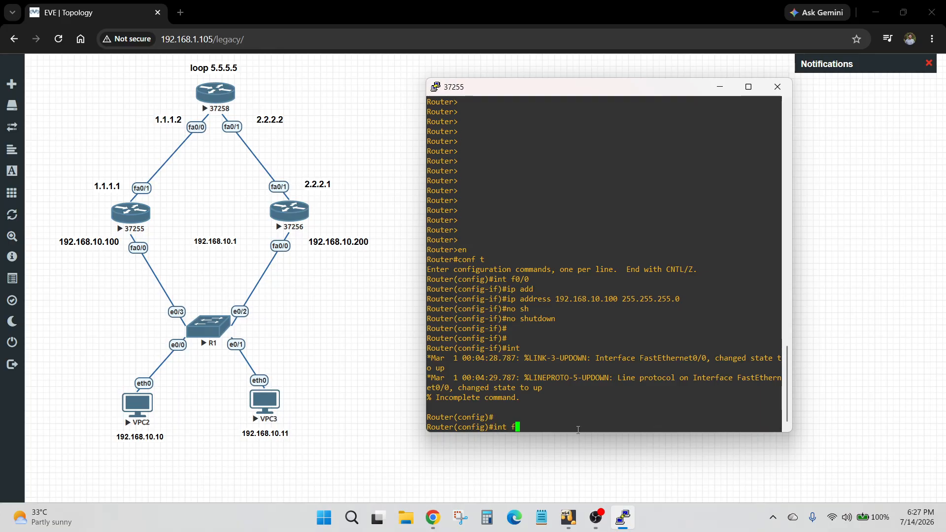
type("1")
key("BackSpace")
type("0/1")
key("Return")
type("ip add")
key("Tab")
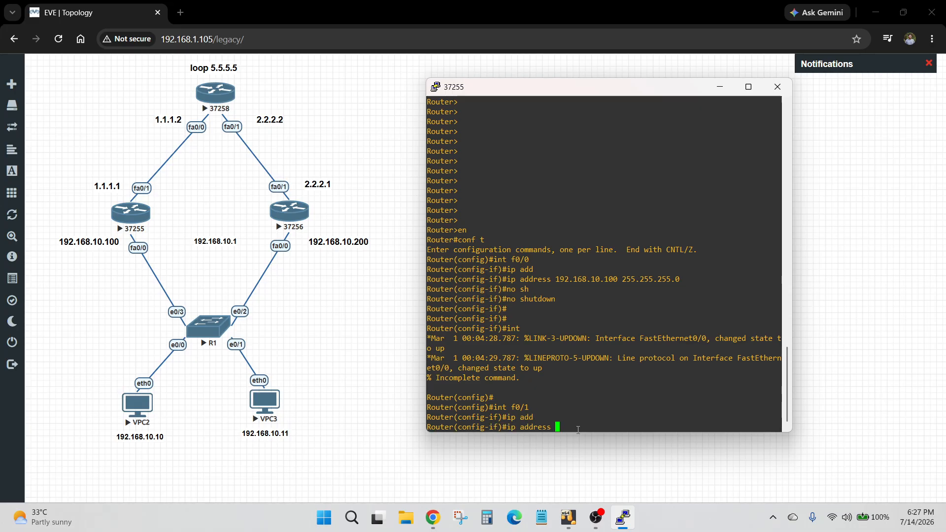
type("1.1.1.1 255.255.255.0")
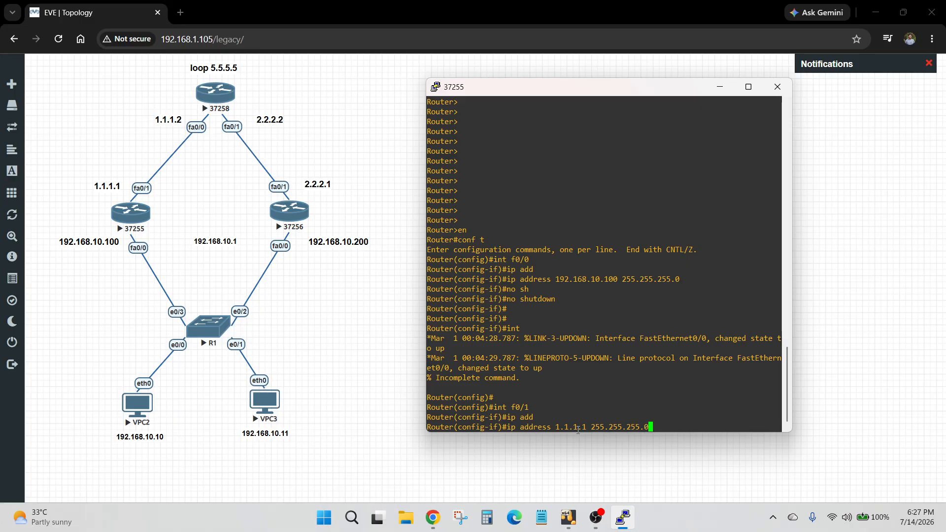
key("Return")
Enable interface f0/1 on router 37255 with no shutdown and return to privileged mode.
type("b")
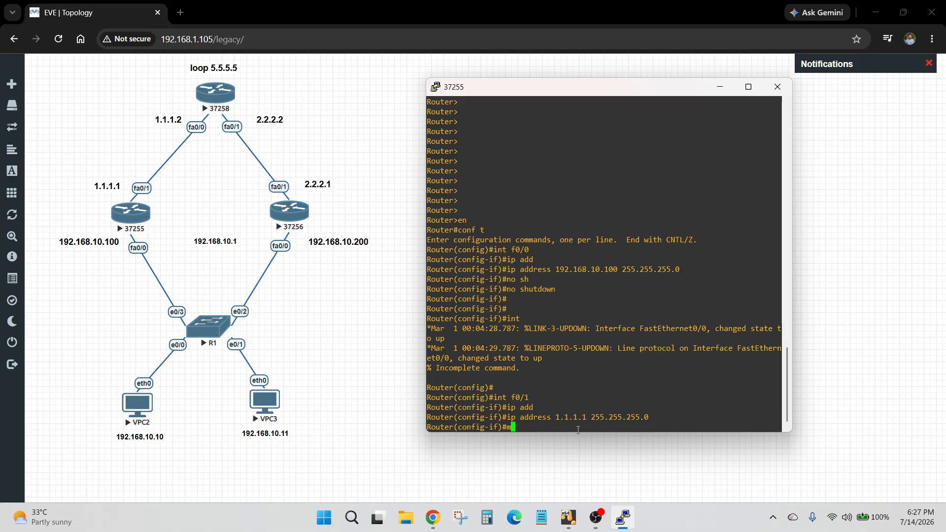
key("BackSpace")
type("nos")
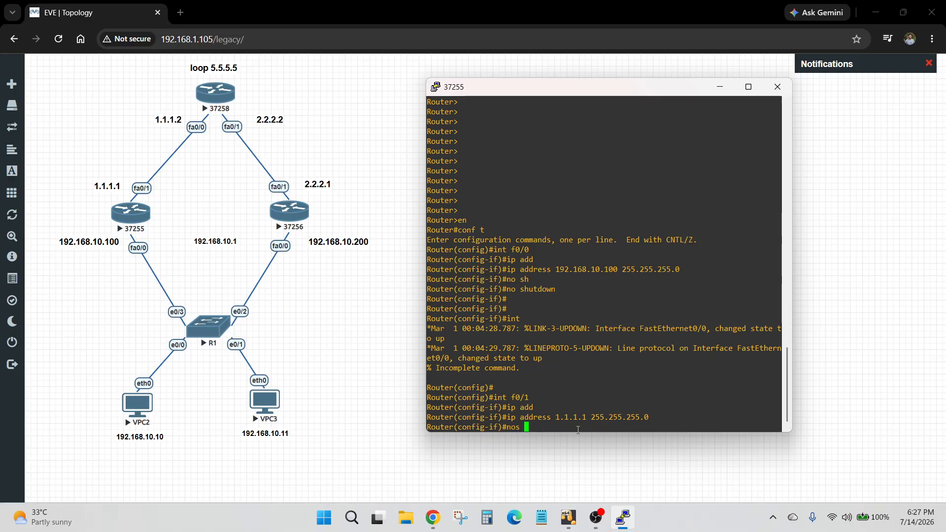
key("BackSpace")
key("BackSpace")
type("sh")
key("Tab")
key("Return")
key("Return")
key("Return")
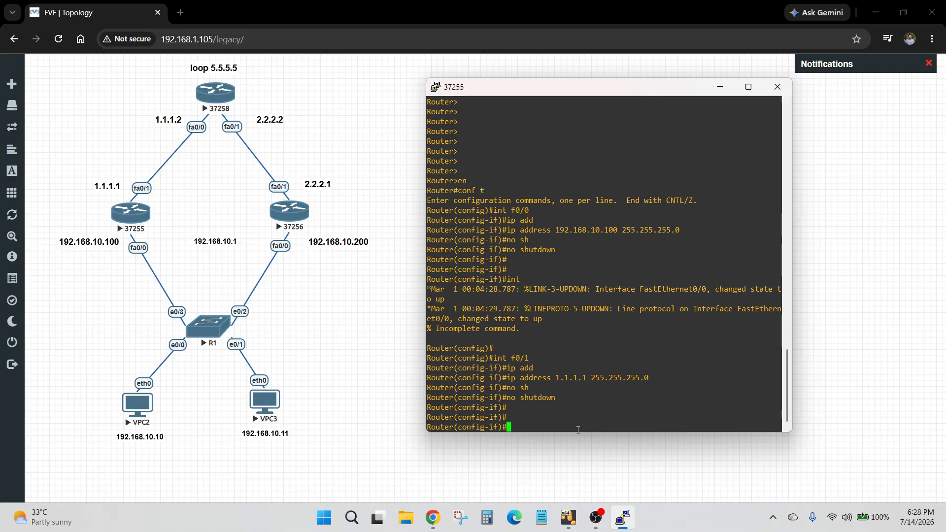
key("ctrl+z")
key("Return")
key("Return")
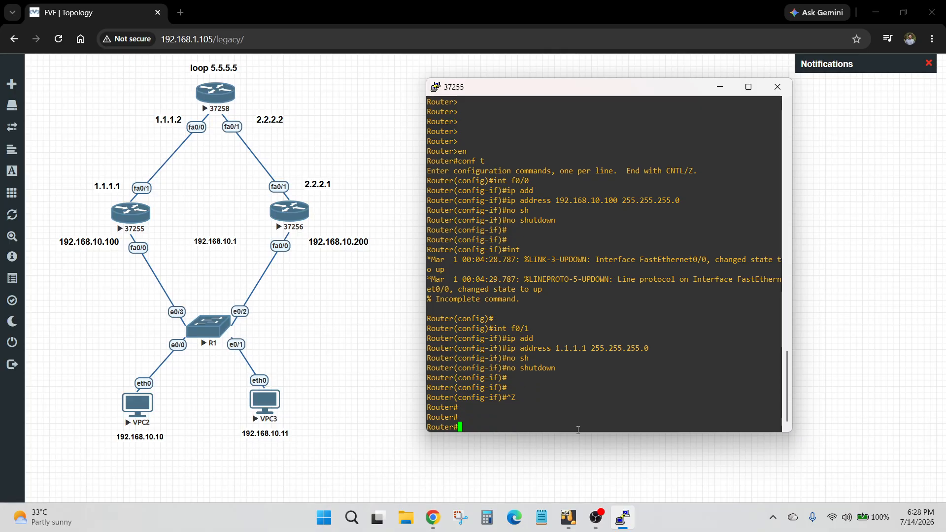
Close the console session of router 37255.
type("sh4")
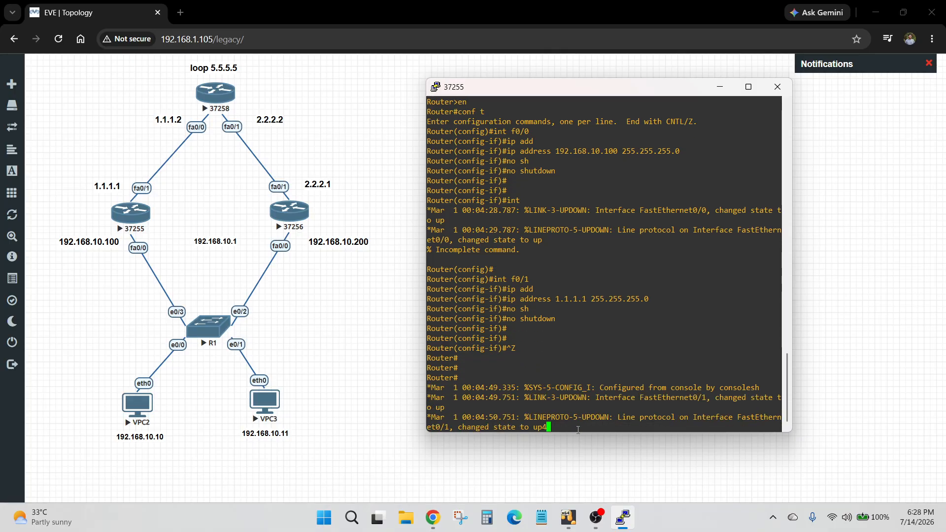
key("Return")
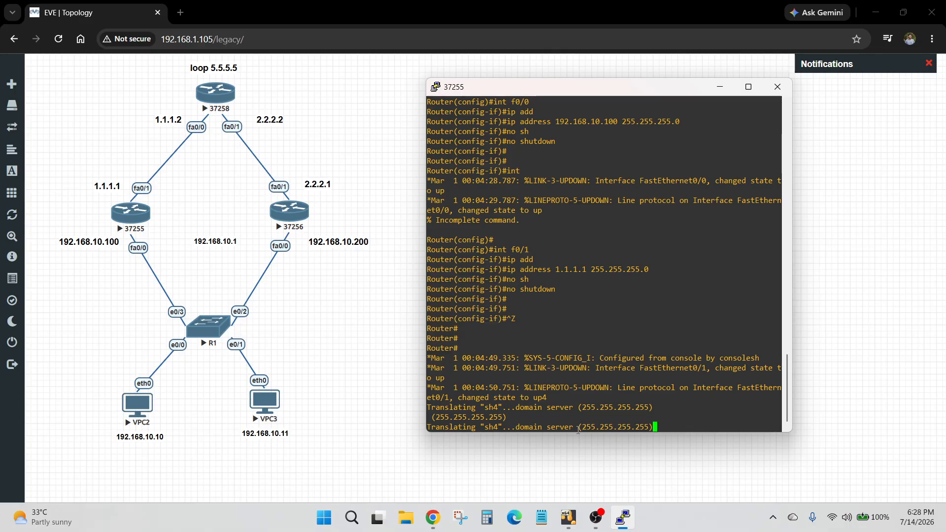
left_click(777, 87)
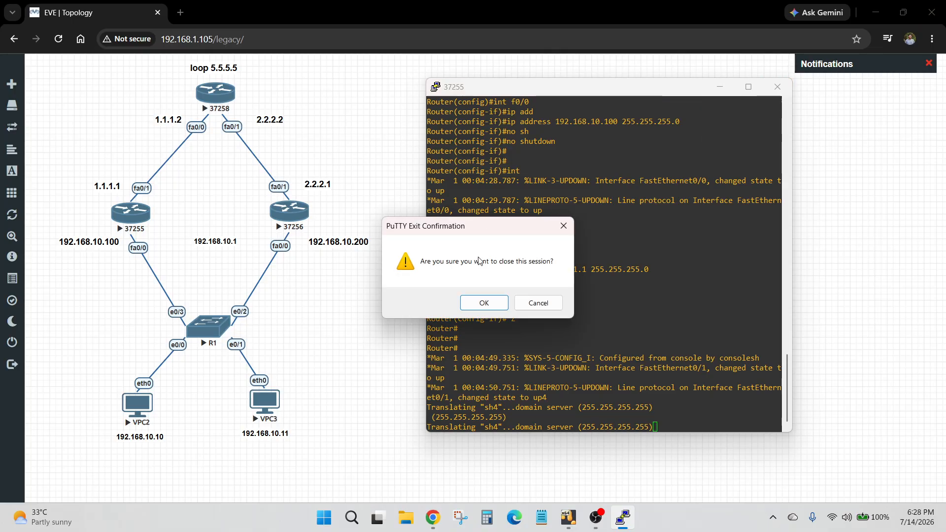
left_click(484, 303)
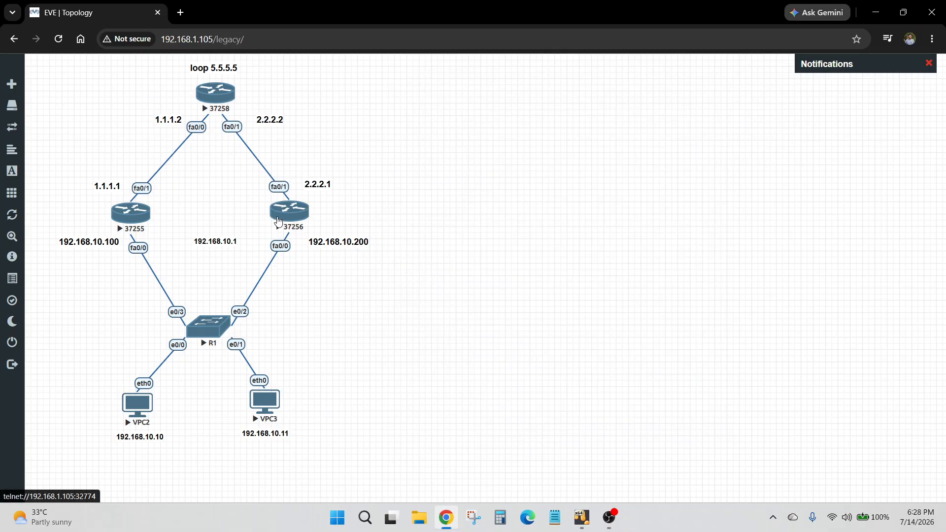
Open router 37256's console beside the topology, enlarge its window and decline the initial configuration dialog.
left_click(297, 215)
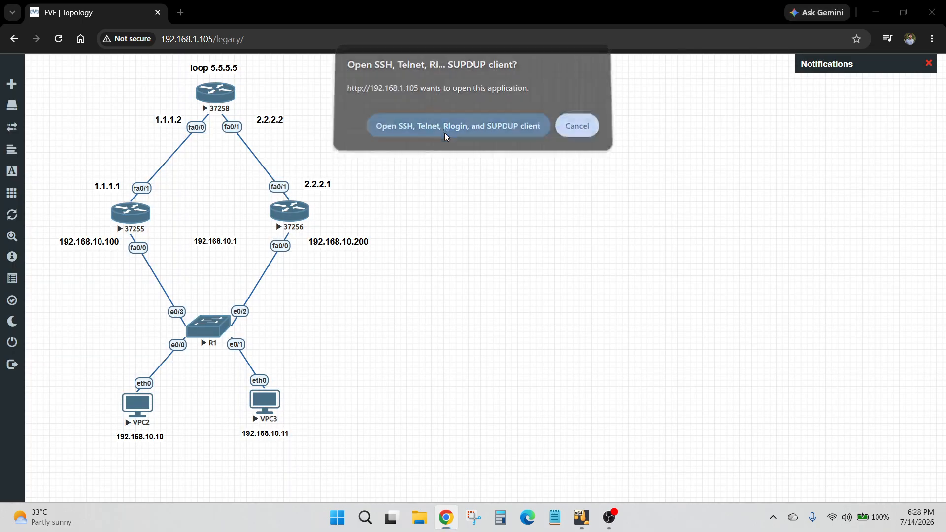
left_click(444, 132)
left_click_drag(291, 40, 699, 112)
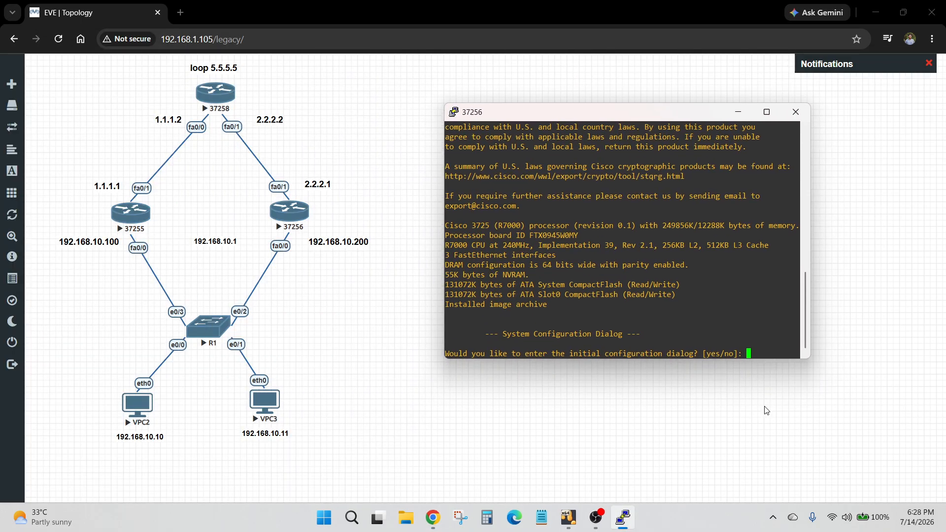
left_click_drag(789, 362, 789, 497)
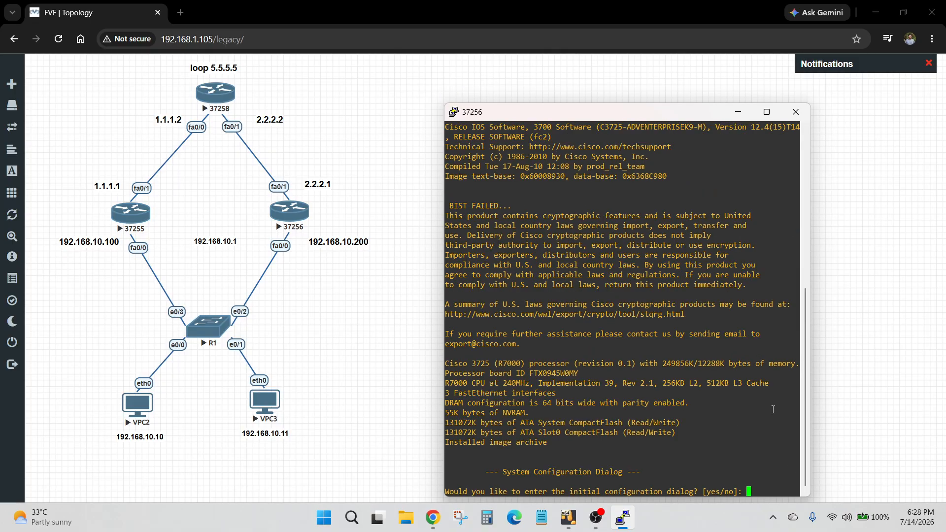
type("no")
key("Return")
left_click_drag(656, 119, 636, 84)
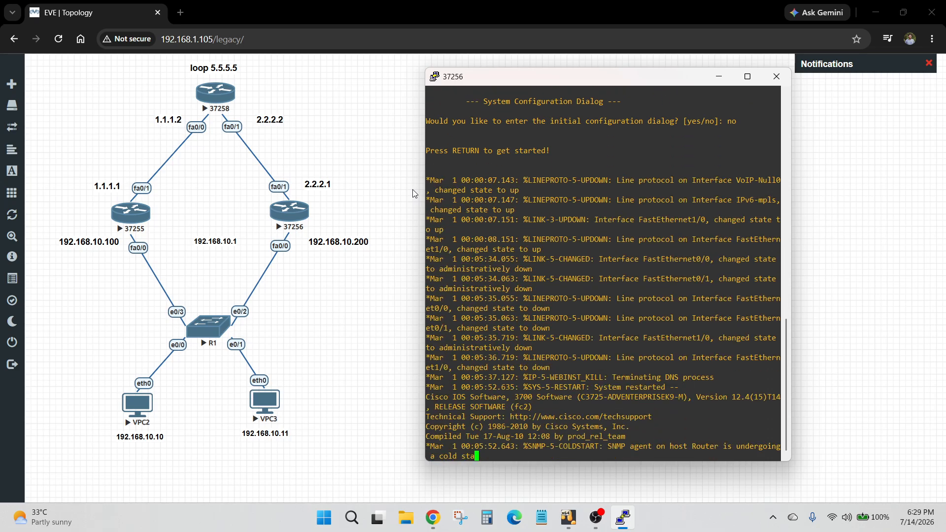
Bring up the prompt of router 37256 and enter privileged mode and global configuration mode with en and conf t.
key("Return")
key("Return")
type("en")
key("Return")
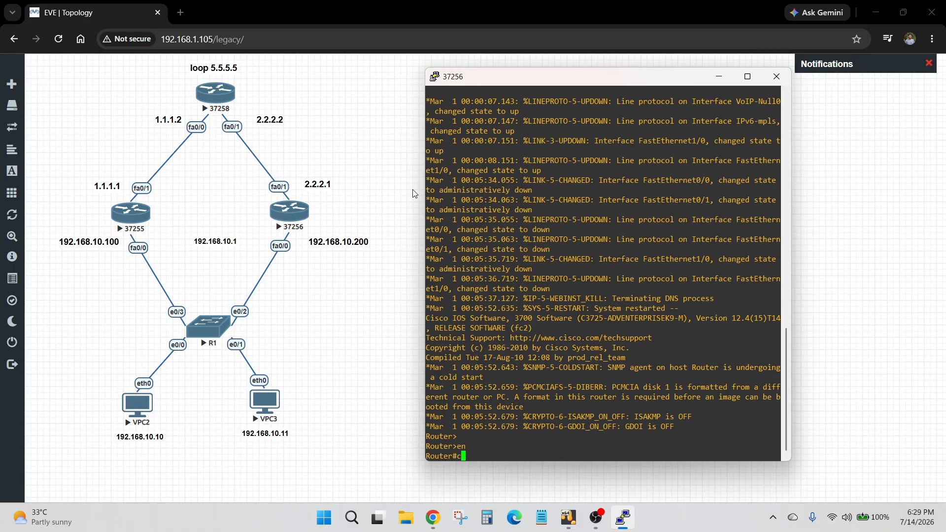
type("conf t")
key("Return")
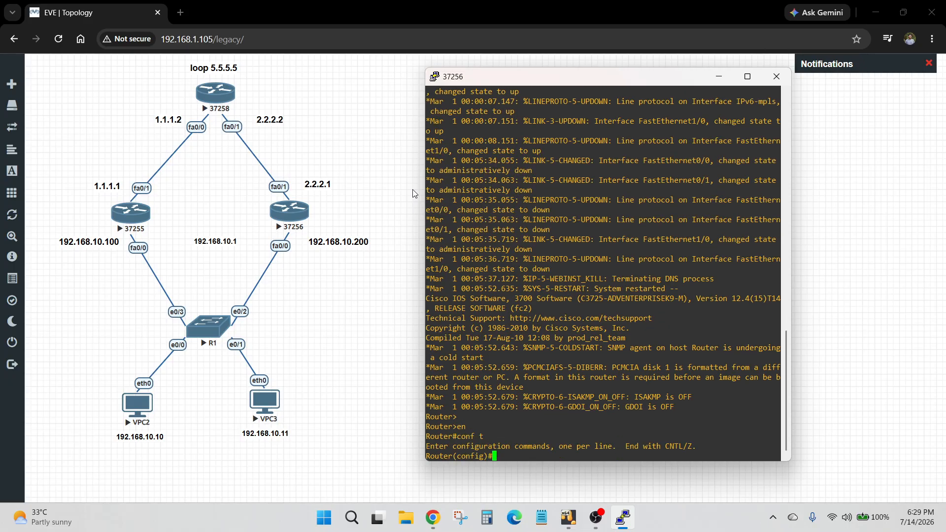
Assign IP address 192.168.10.200 with mask 255.255.255.0 to interface f0/0 of router 37256.
type("int f0/0")
key("Return")
type("ip add")
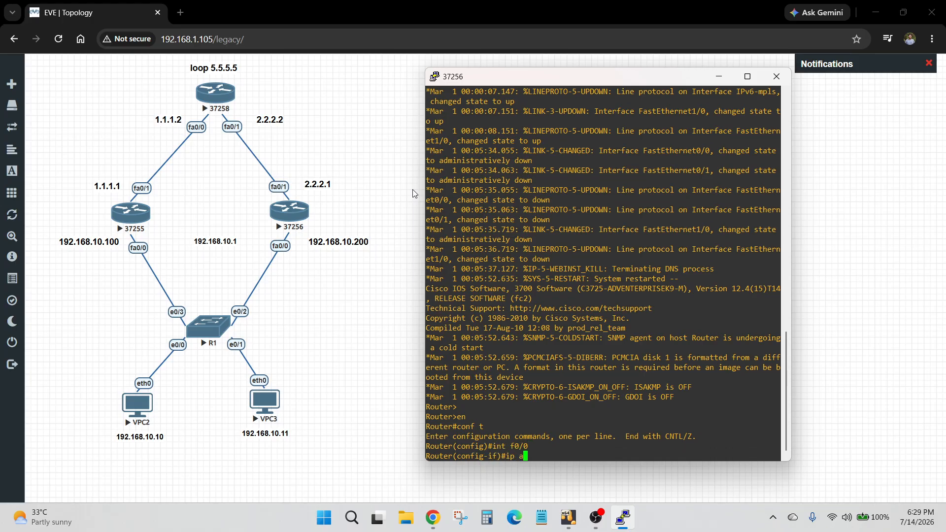
key("Tab")
type("192")
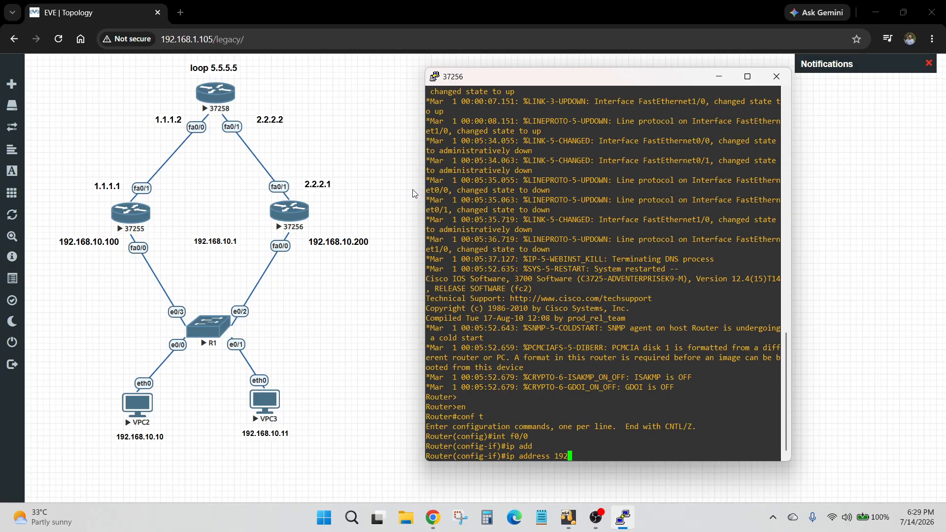
type(".168.10.200 255.255.255.0")
key("Return")
Enable interface f0/0 on router 37256 with no shutdown.
type("no sh")
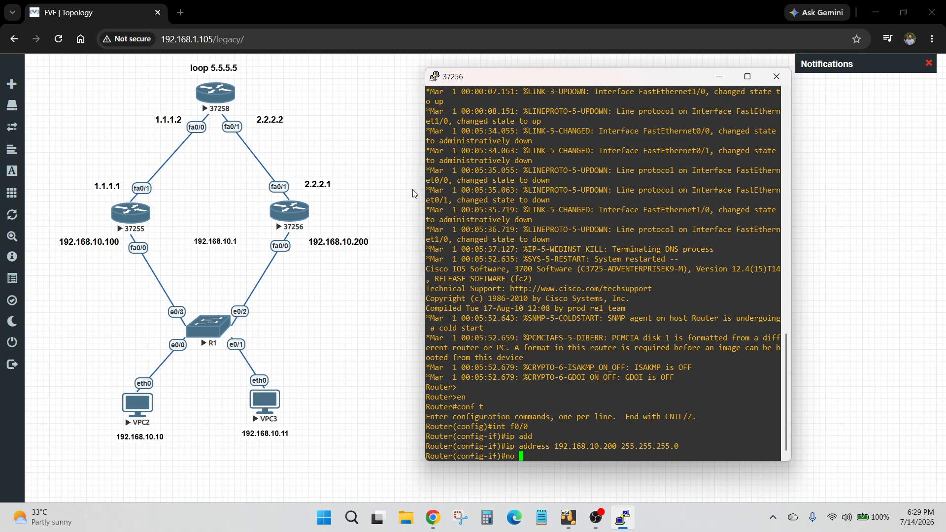
key("Tab")
key("Return")
key("Return")
type("int ")
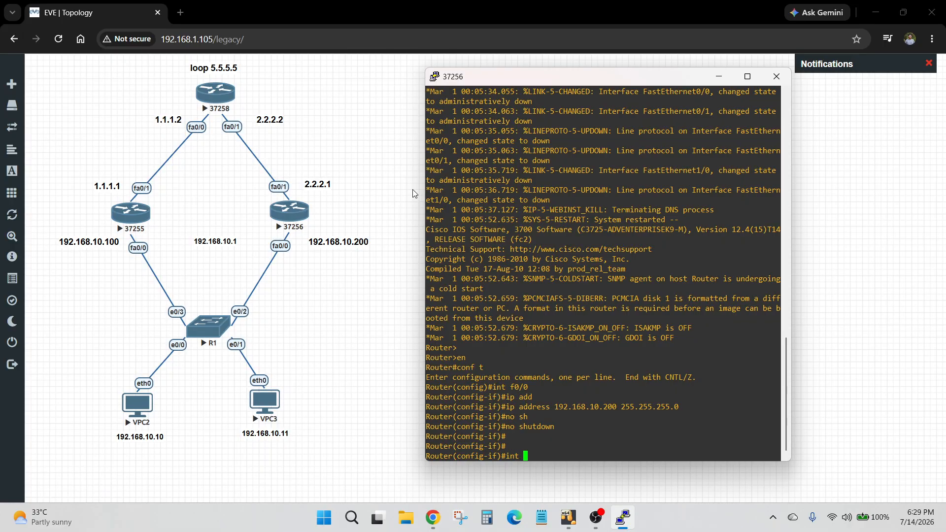
type("f")
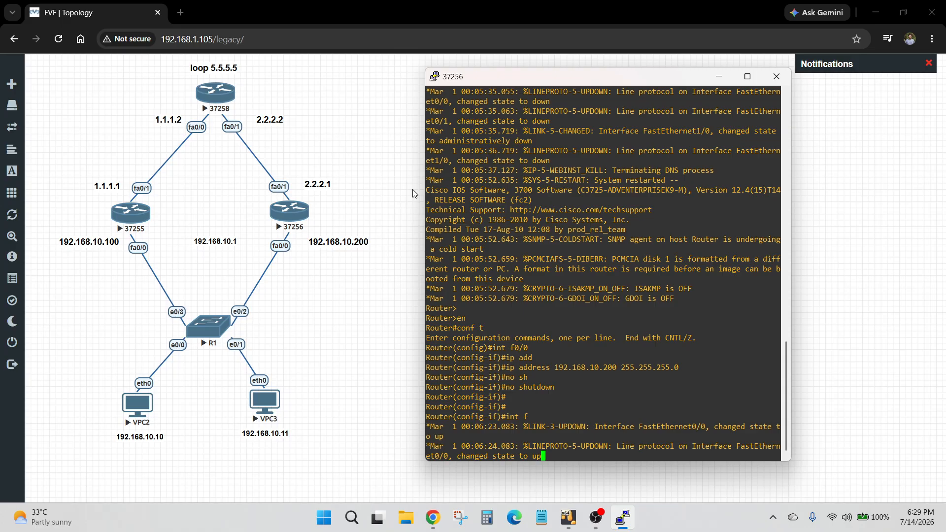
key("Return")
key("Return")
key("Return")
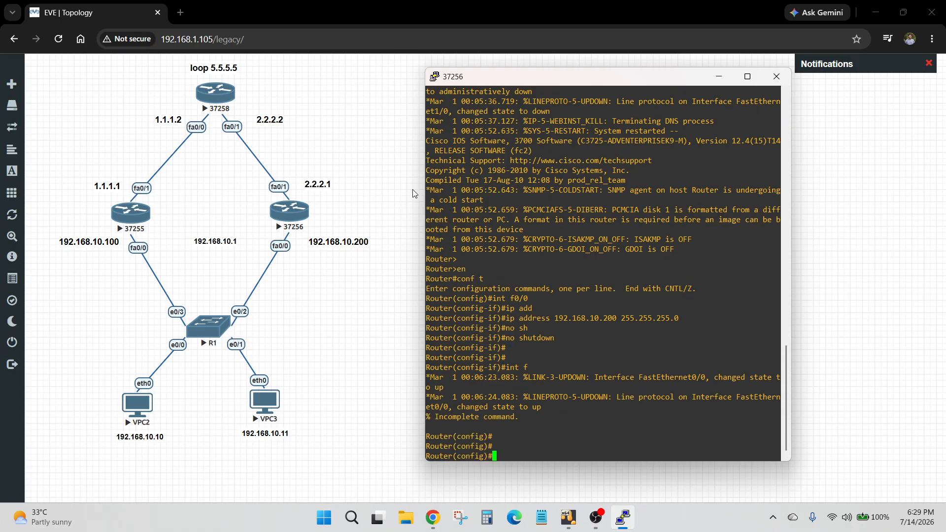
Assign IP address 2.2.2.1 with mask 255.255.255.0 to interface f0/1 of router 37256.
type("int f0/1")
key("Return")
type("ip ad")
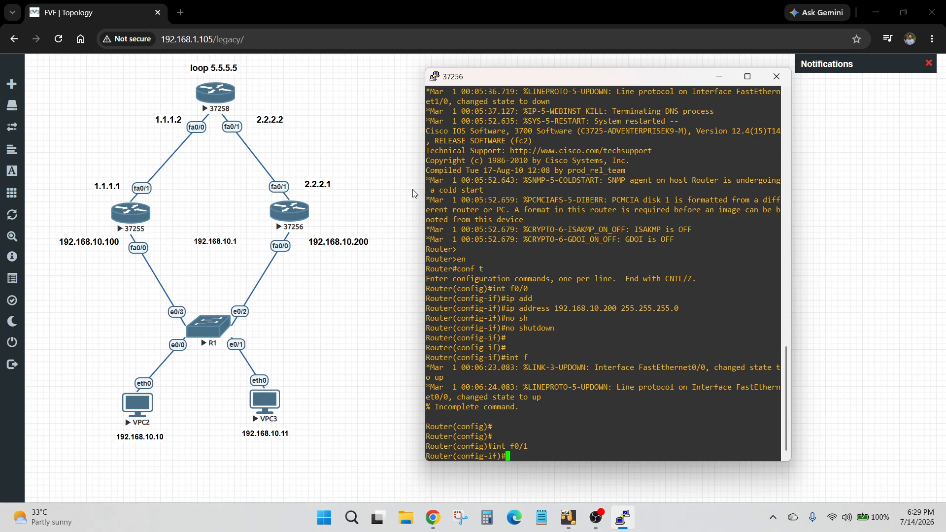
type("d")
key("Tab")
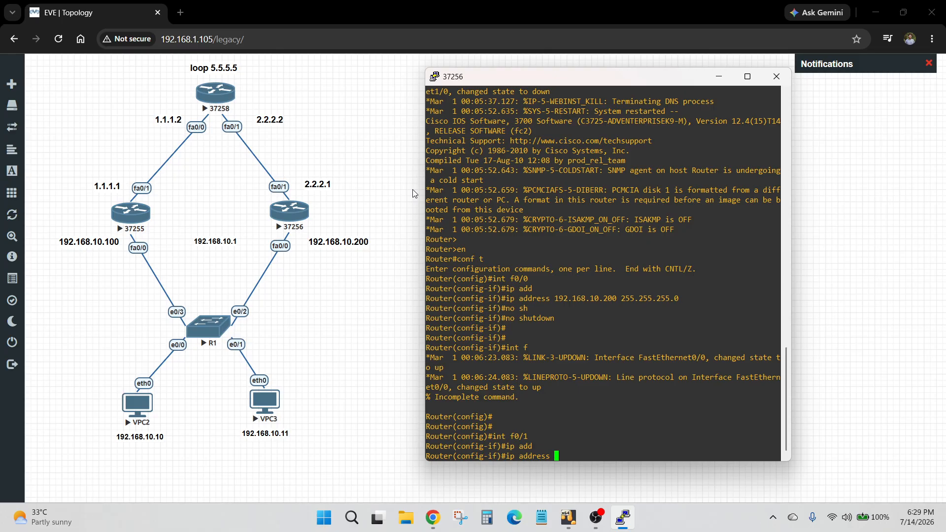
type("2.2.2.1 255.255.255.0")
key("Return")
Enable interface f0/1 on router 37256 with no shutdown and leave interface configuration mode with ex.
type("no sh")
key("Tab")
key("Return")
key("Return")
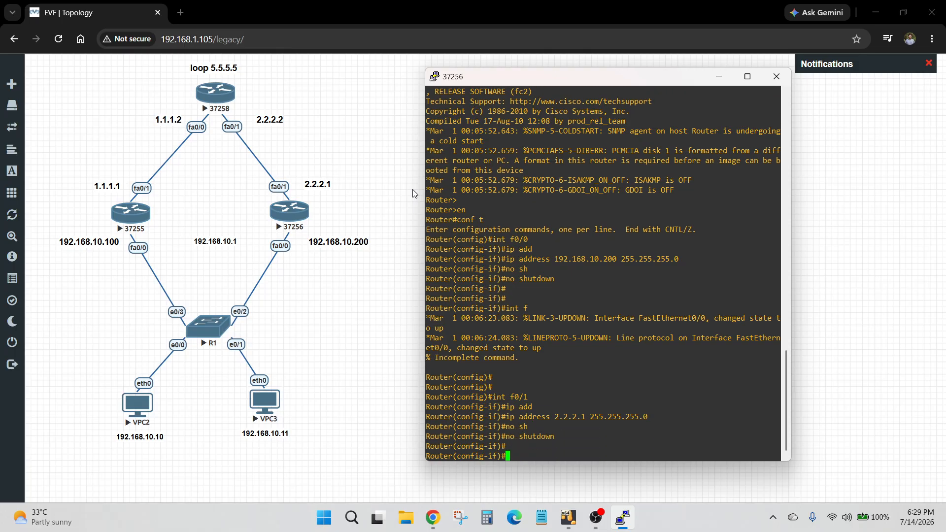
type("ex")
key("Return")
key("Return")
key("Return")
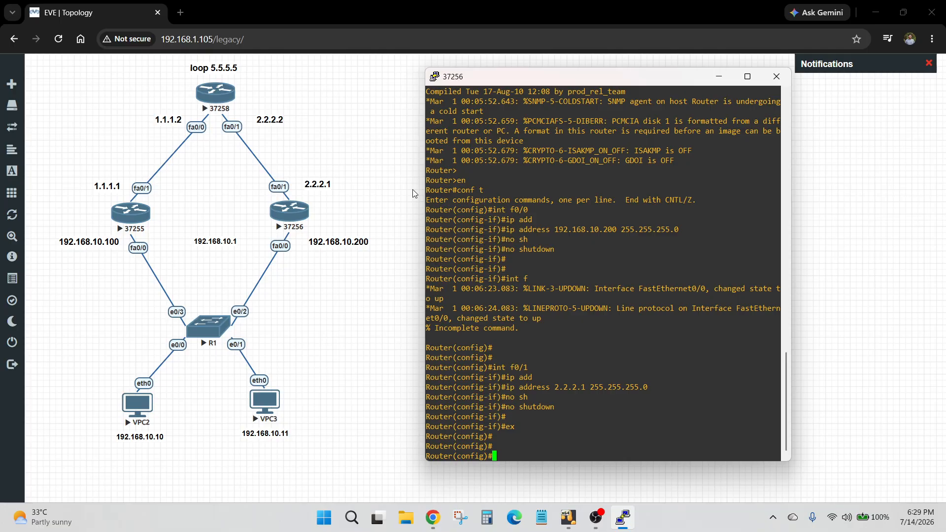
Minimize router 37256's console window, keeping its session open.
left_click(776, 76)
left_click(572, 229)
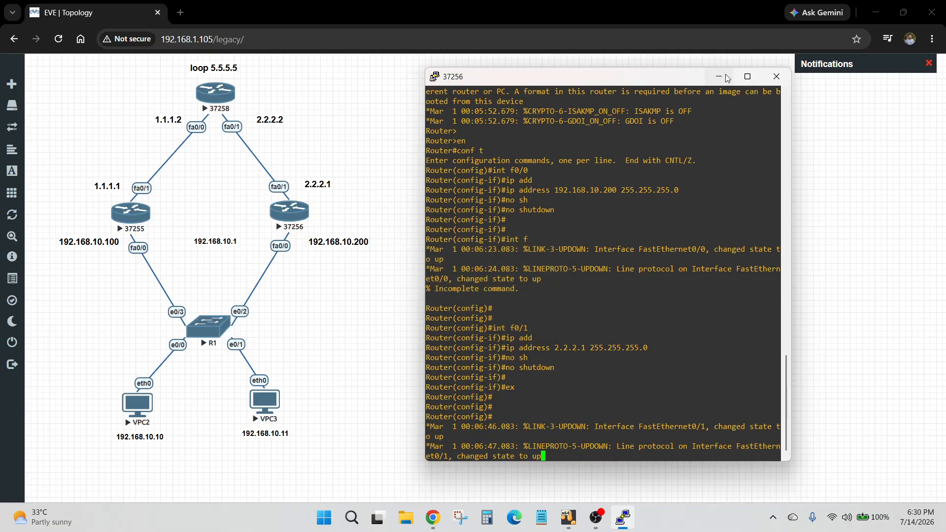
left_click(724, 76)
Open router 37258's console beside the topology, decline the initial configuration dialog and enlarge the console window.
left_click(216, 93)
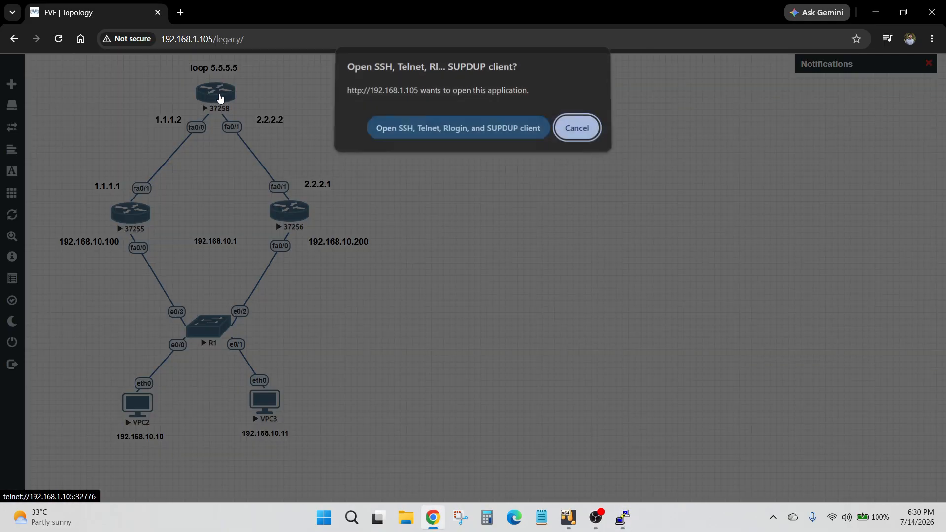
left_click(421, 123)
left_click_drag(301, 77, 581, 109)
type("no")
key("Return")
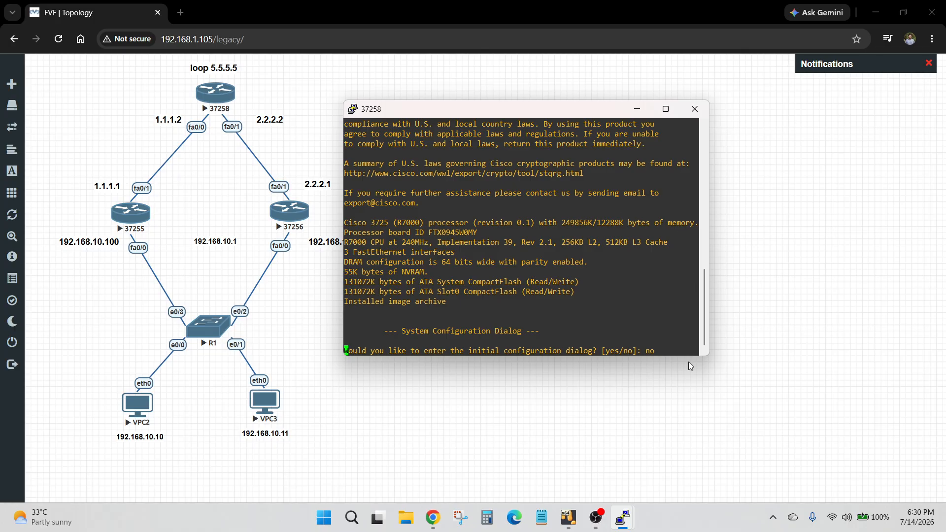
left_click_drag(707, 356, 713, 463)
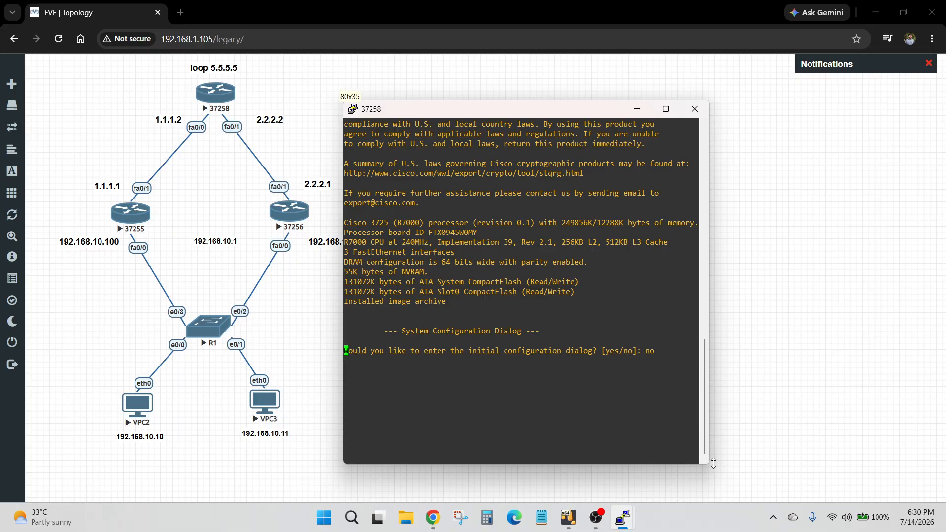
left_click_drag(583, 115, 656, 82)
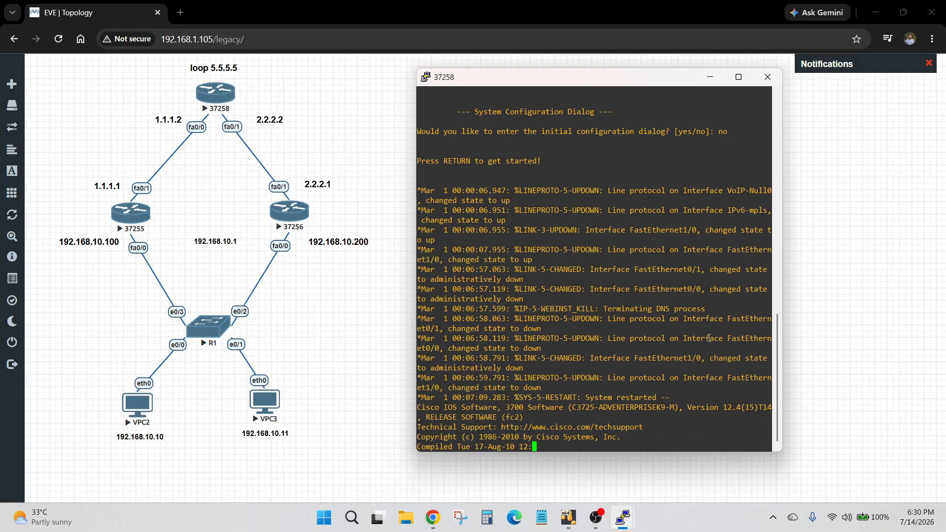
Wake router 37258's console and enter global configuration mode with en and conf t.
key("Return")
key("Return")
key("Return")
type("er>e")
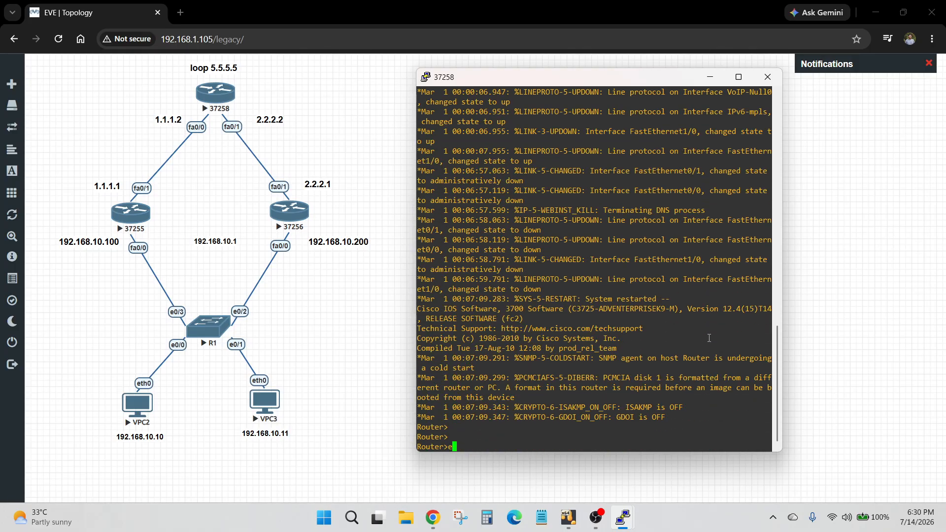
type("n")
key("Return")
type("co")
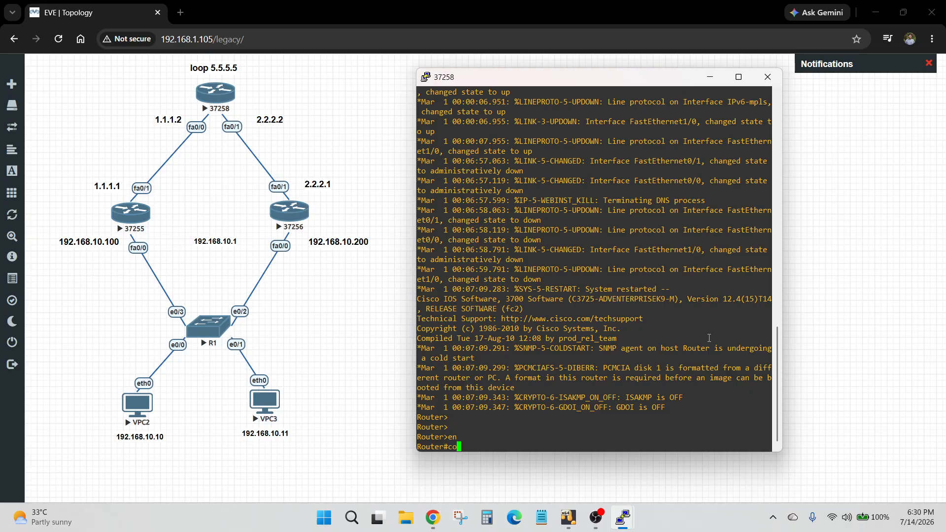
type("nf t")
key("Return")
Assign IP address 1.1.1.2 with mask 255.255.255.0 to interface f0/0 of router 37258 and enable it with no shutdown.
type("int ")
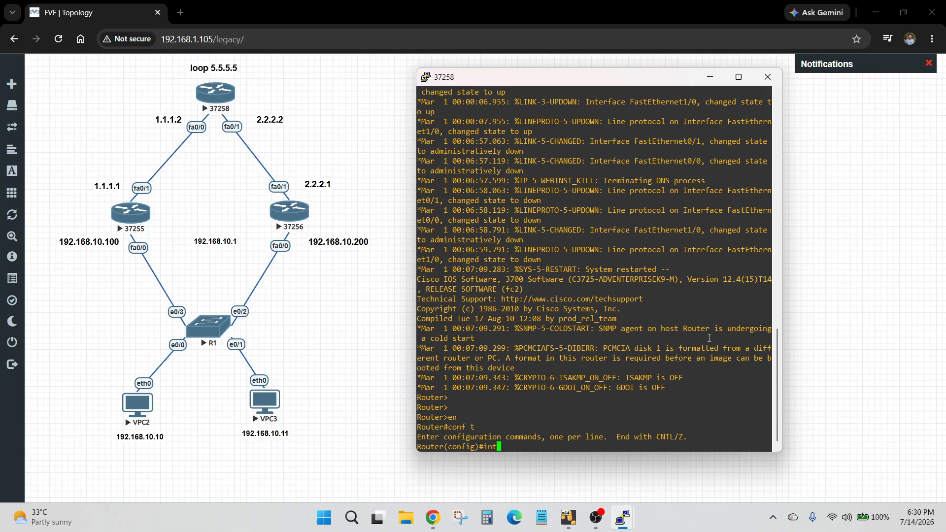
type("f0/0")
key("Return")
type("ip add")
key("Tab")
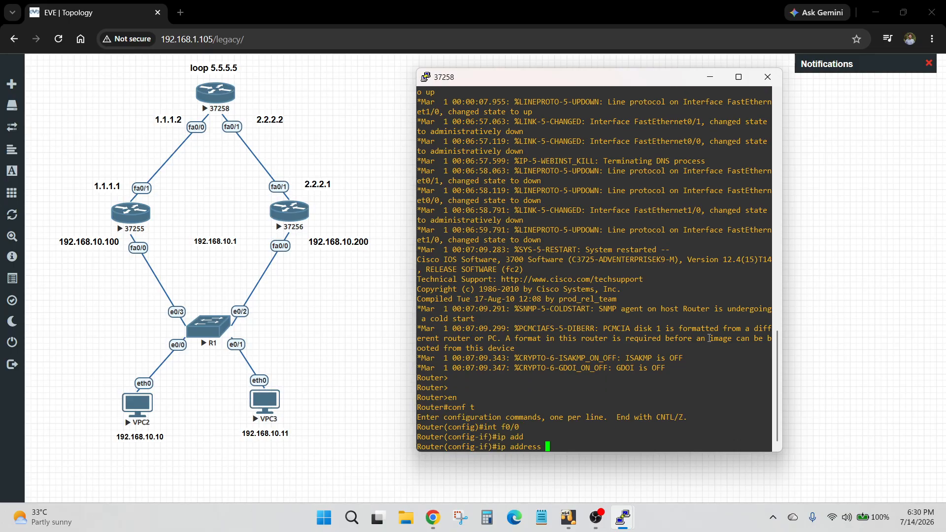
type("1.1.1.2 255.255.255.0")
key("Return")
type("no sh")
key("Tab")
key("Return")
key("Return")
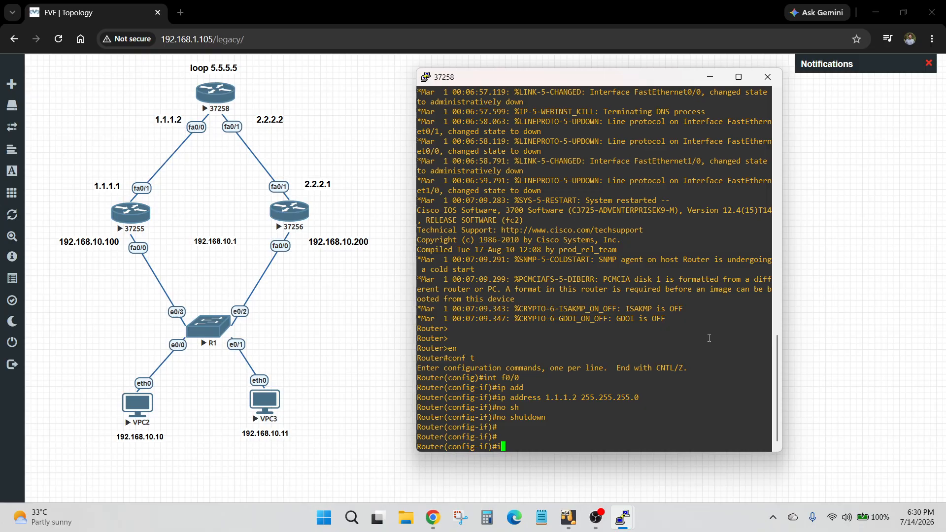
Assign IP address 2.2.2.2 with mask 255.255.255.0 to interface f0/1 of router 37258.
type("int f0/1")
key("Return")
type("ip")
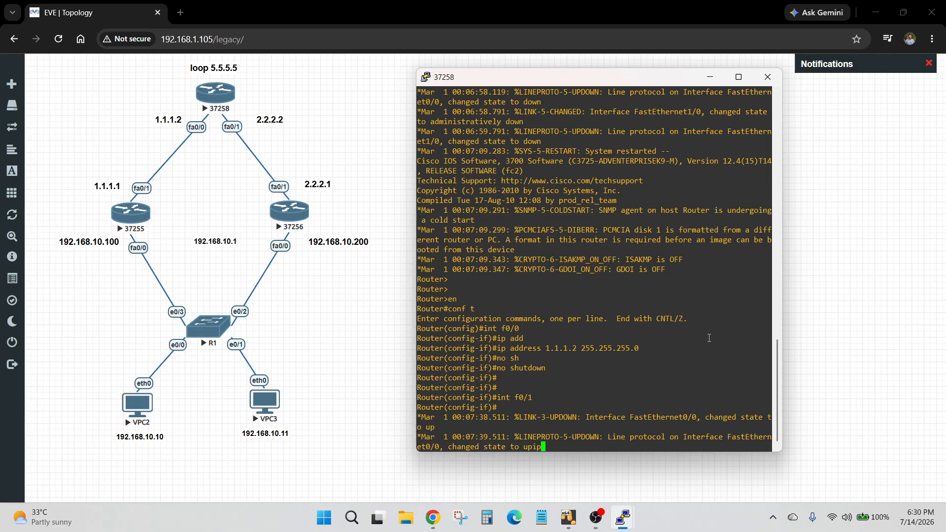
key("Return")
key("Return")
type("int ")
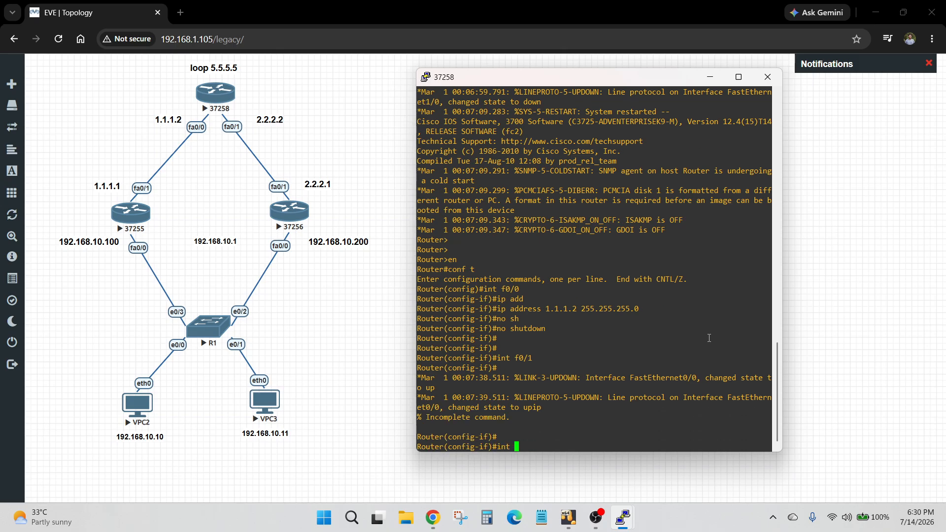
type("f0/1")
key("Return")
type("ip add")
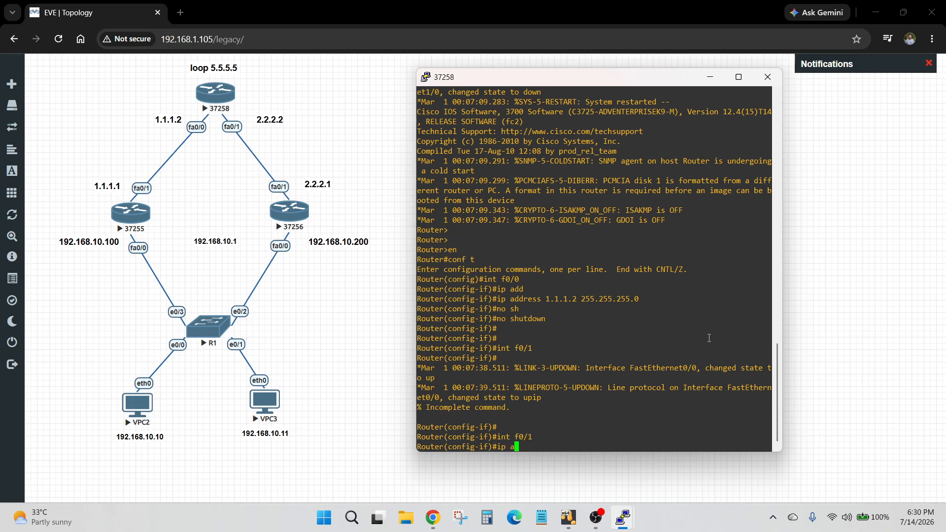
key("Tab")
type("2.2.2")
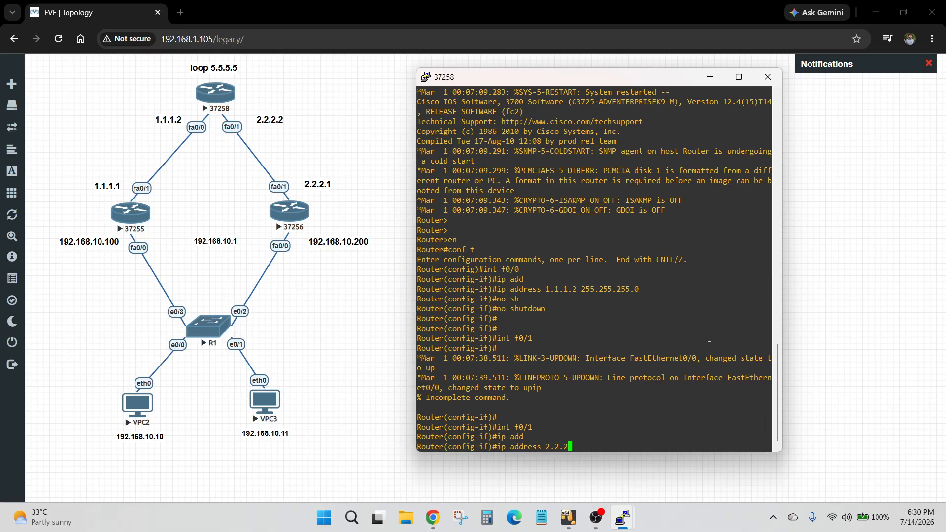
type(".2 255.255.255.0")
key("Return")
Enable interface f0/1 on router 37258 with no shutdown and return to privileged EXEC mode.
type("no sh")
key("Tab")
key("Return")
key("Return")
key("Return")
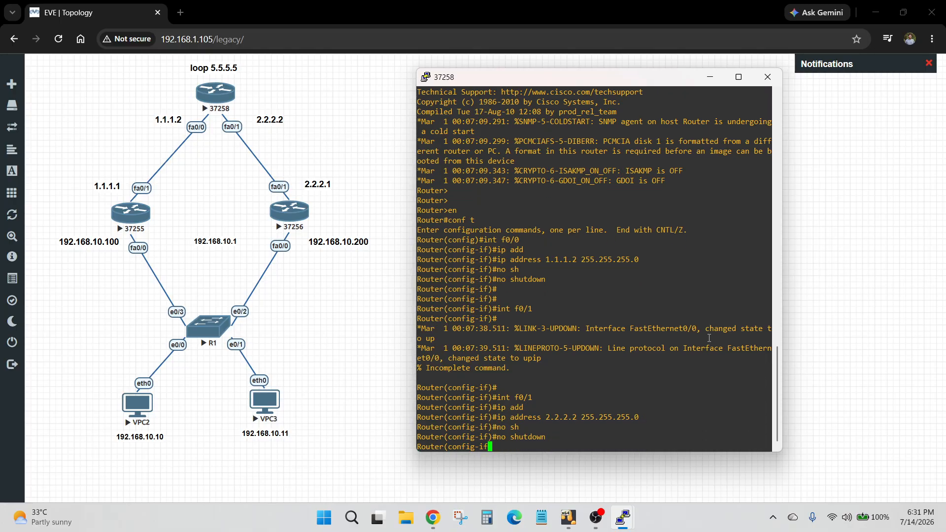
key("ctrl+z")
key("Return")
key("Return")
key("Return")
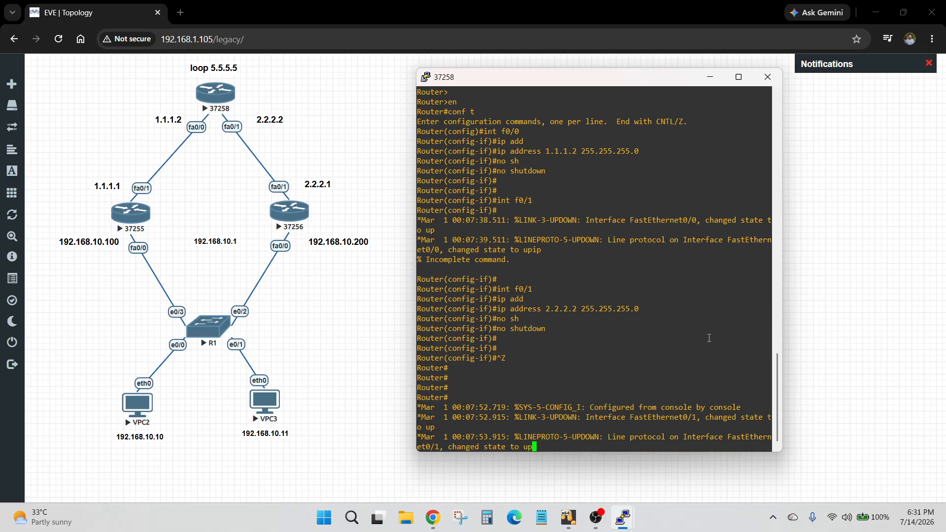
key("Return")
key("Return")
key("Return")
key("Return")
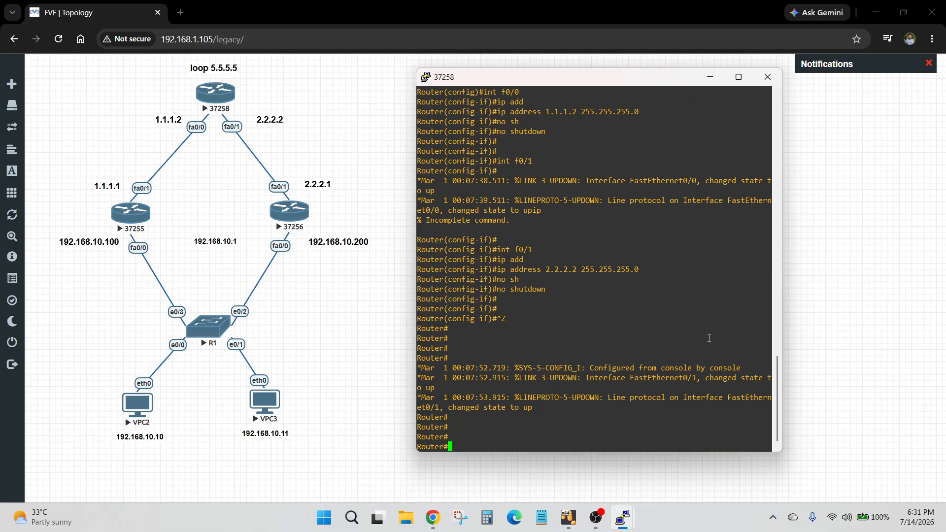
Re-enter global configuration mode on router 37258 and create loopback interface 0 with int lo 0.
type("en")
key("Return")
type("conf t")
key("Return")
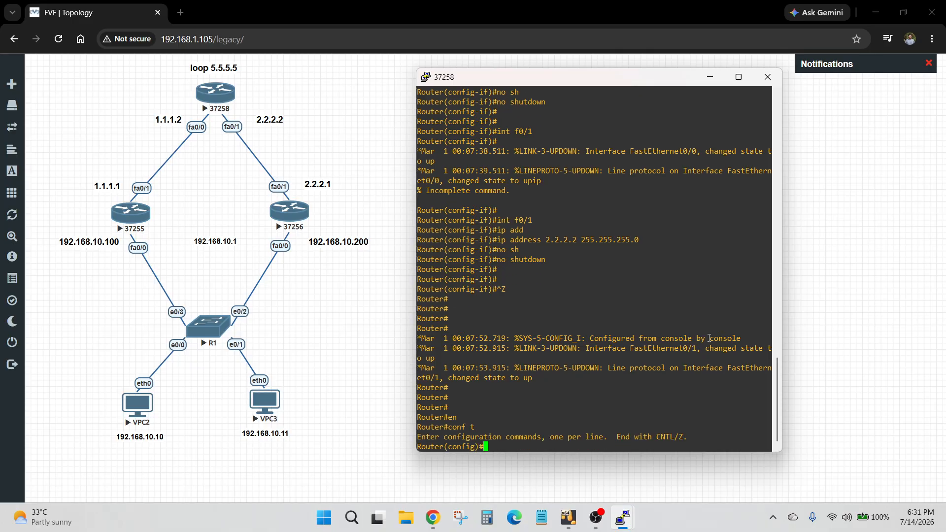
type("int lo 0")
key("Return")
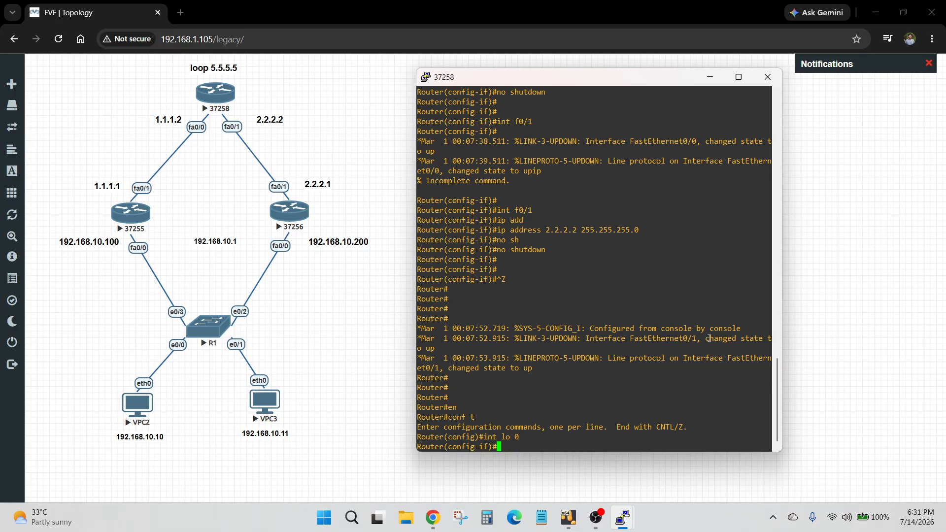
Assign IP address 5.5.5.5 with mask 255.255.255.255 to loopback 0 of router 37258.
type("ip add")
key("Tab")
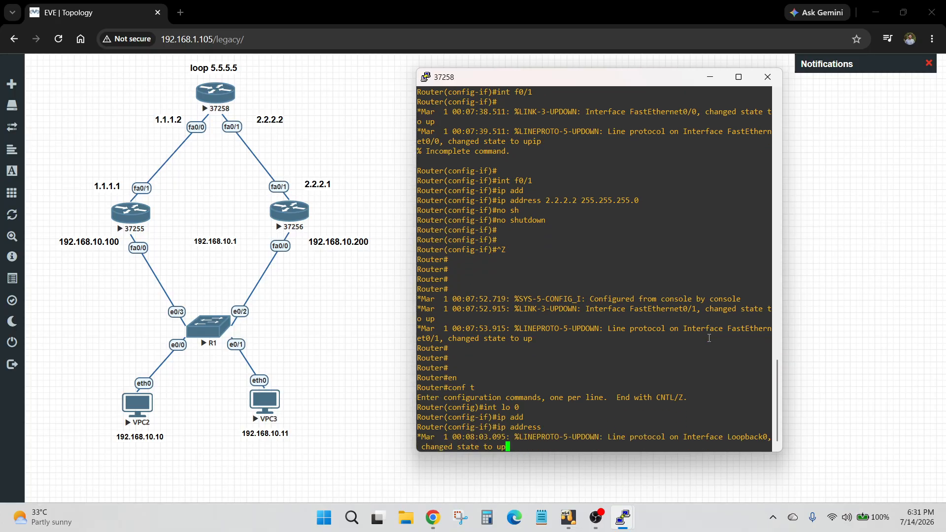
key("Return")
key("Return")
type("ip add")
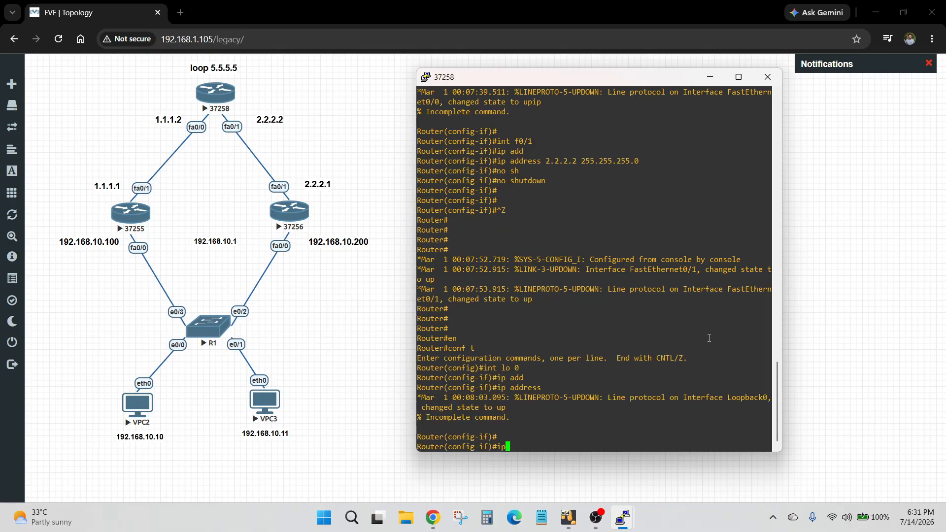
key("Tab")
type("5.5.5")
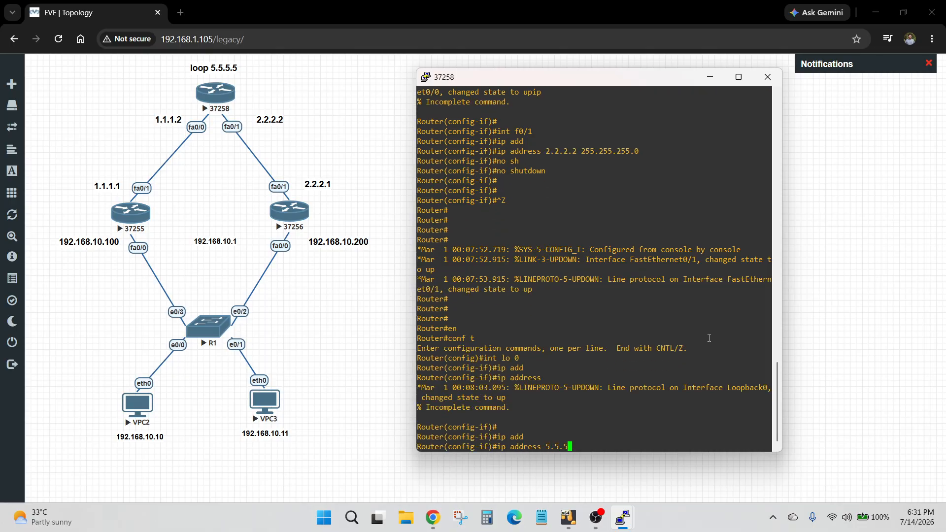
type(".5 255.255.255.255")
key("Return")
Enable loopback 0 on router 37258 with no shutdown and leave interface configuration mode with ex.
type("no sh")
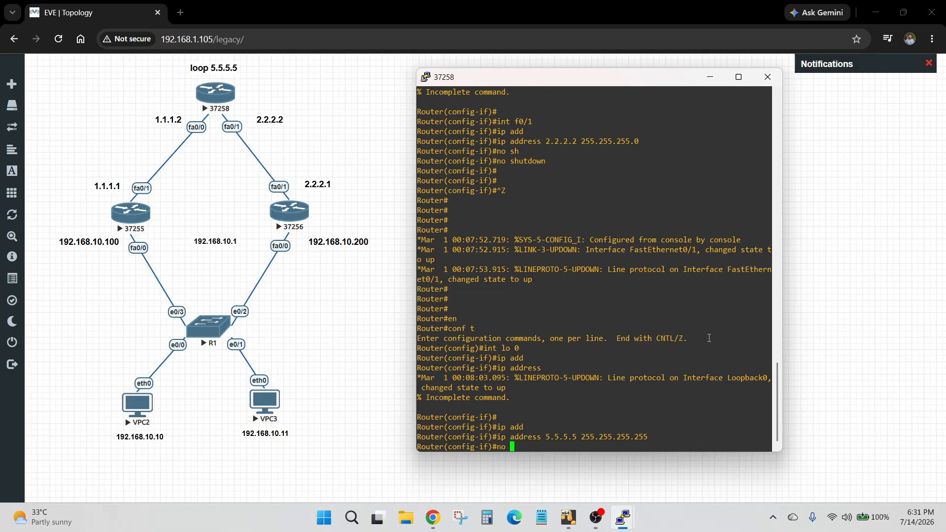
key("Tab")
key("Return")
key("Return")
type("ex")
key("Return")
key("Return")
key("Return")
key("Return")
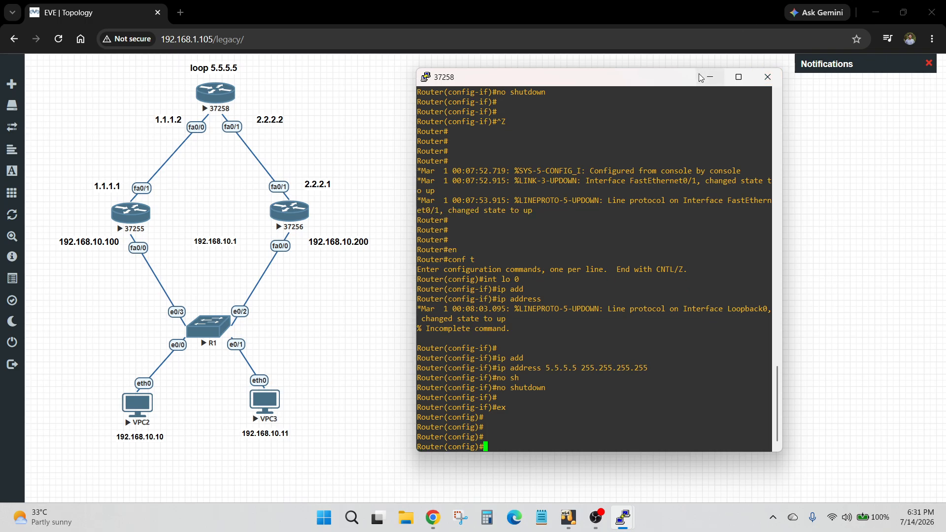
Close router 37258's console session and shift the 192.168.10.1 gateway label slightly upward in the topology.
left_click(768, 76)
left_click(484, 306)
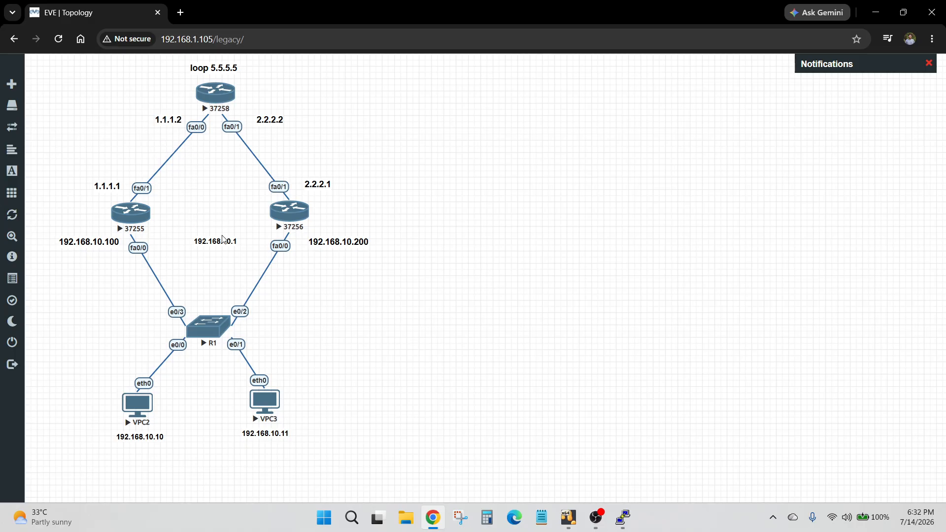
left_click(196, 238)
left_click_drag(213, 242, 214, 238)
Open router 37255's console and place its window beside the topology diagram.
left_click(140, 215)
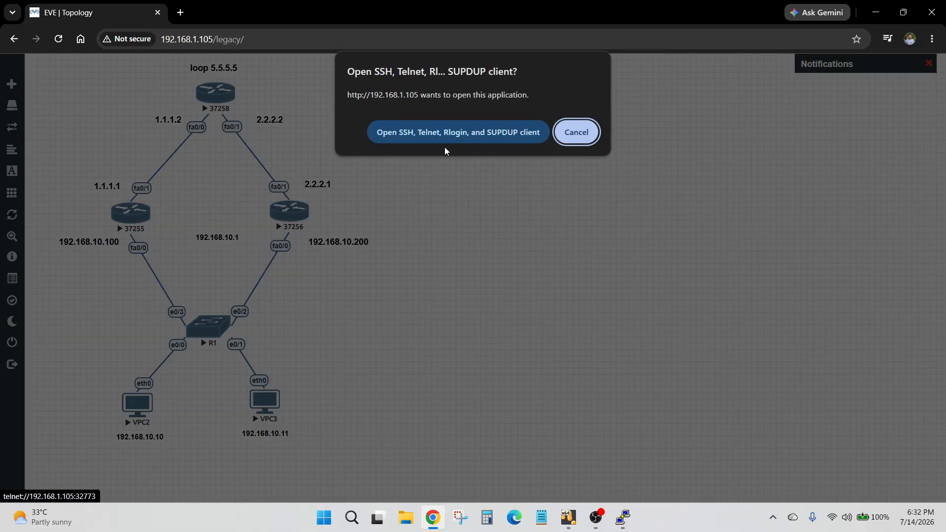
left_click(576, 132)
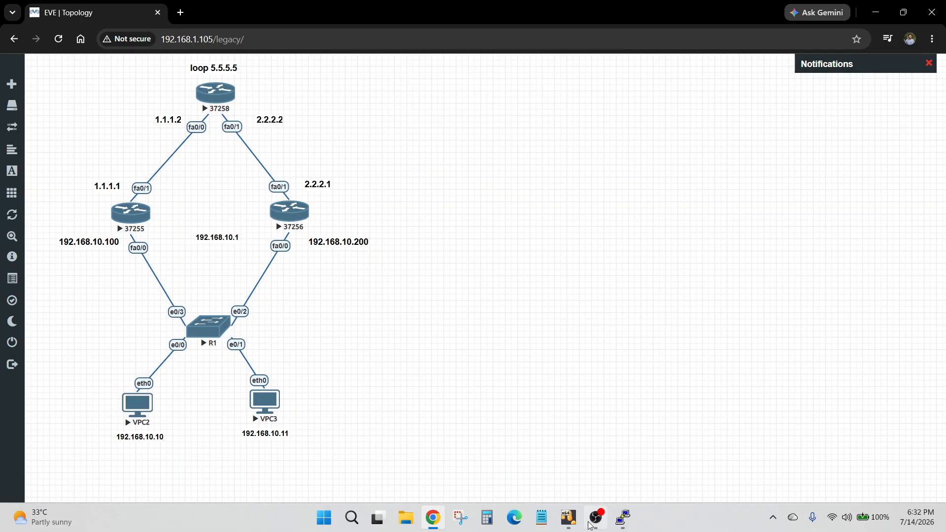
mouse_move(623, 517)
mouse_move(628, 459)
left_click(138, 219)
left_click(508, 140)
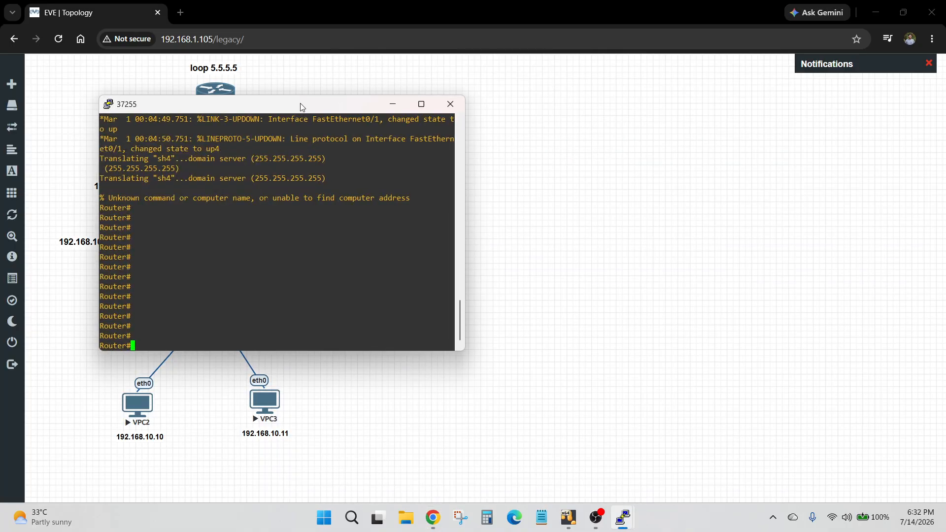
left_click_drag(302, 106, 652, 149)
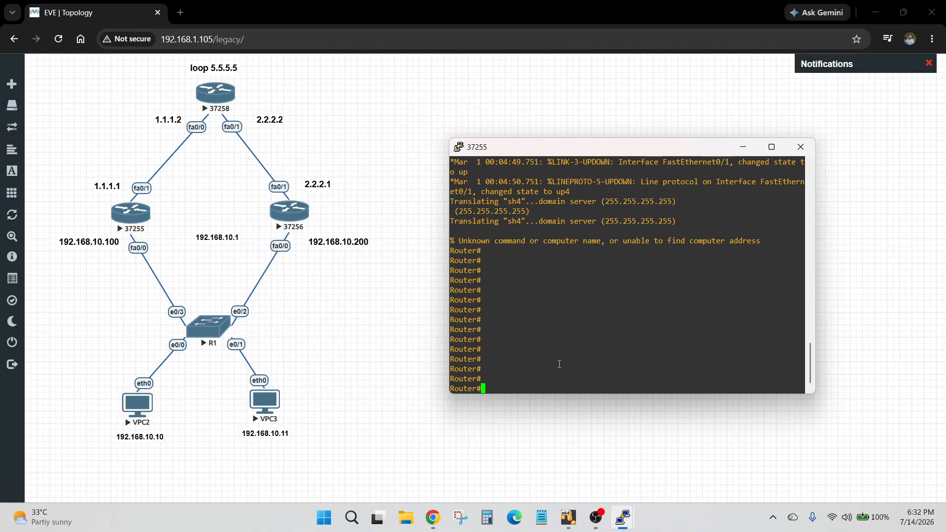
Enter global configuration mode on router 37255 and select interface f0/0 for configuration.
type("en")
key("Return")
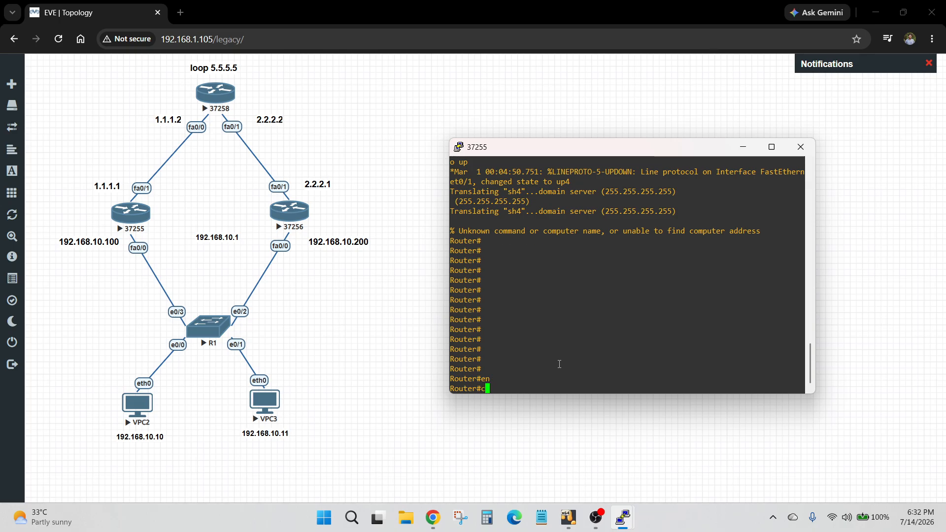
type("conf t")
key("Return")
type("int ")
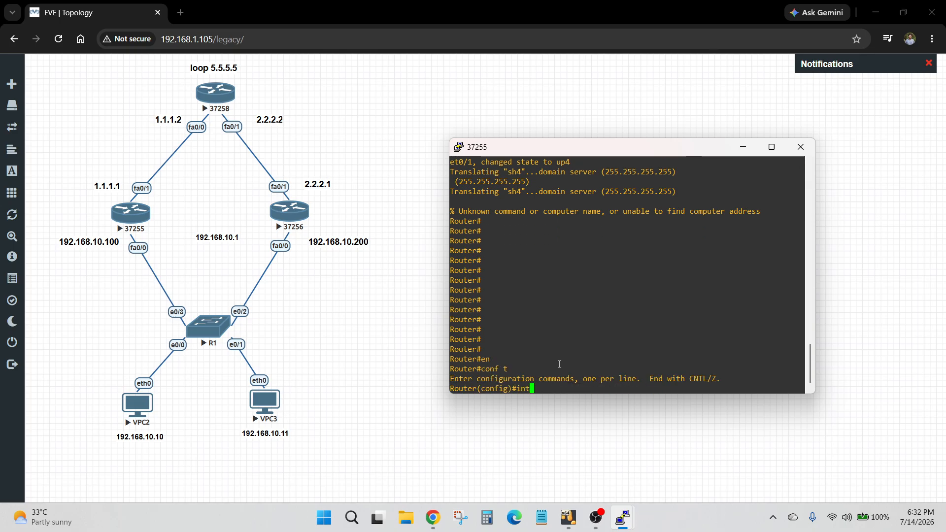
type("f0/0")
key("Return")
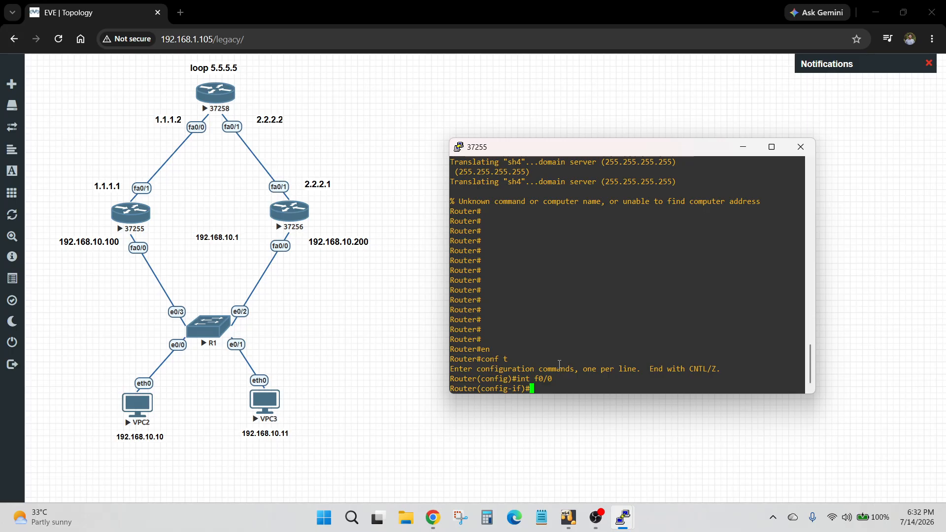
Try to set the shared gateway on f0/0 of router 37255 with the command blgp 10 ip 192.168.10.1.
type("blgp 10 ip 1")
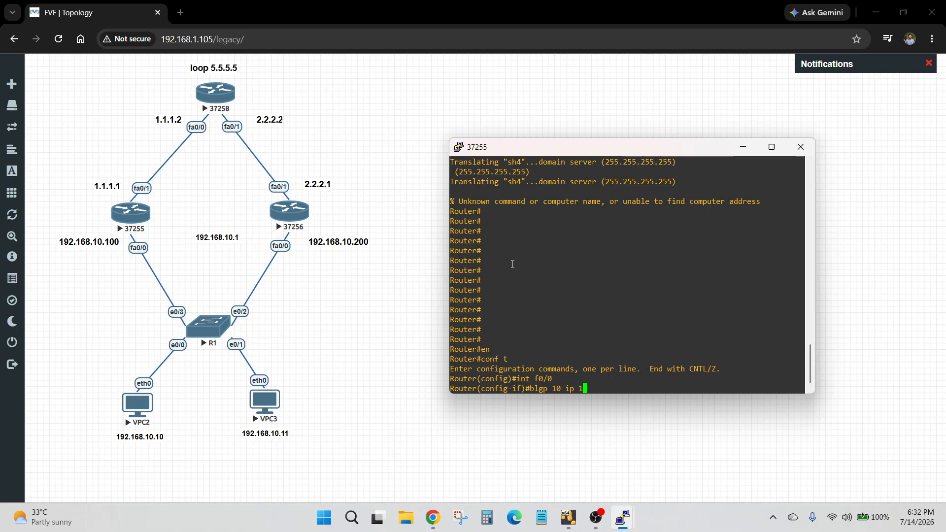
type("92.168.10.1")
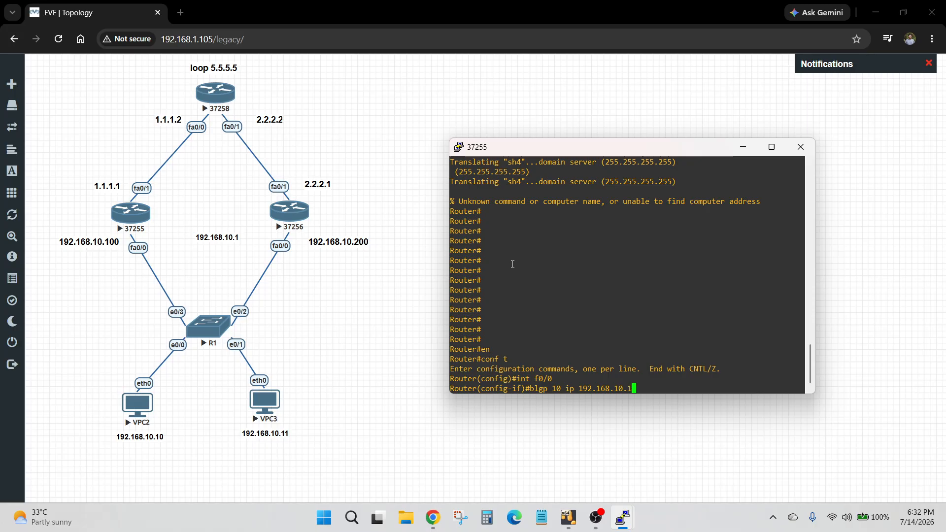
key("Return")
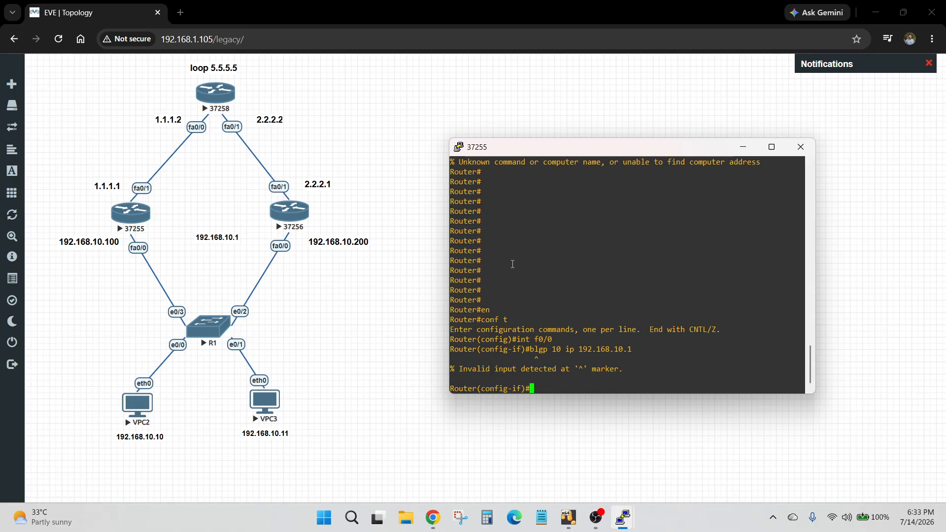
key("Up")
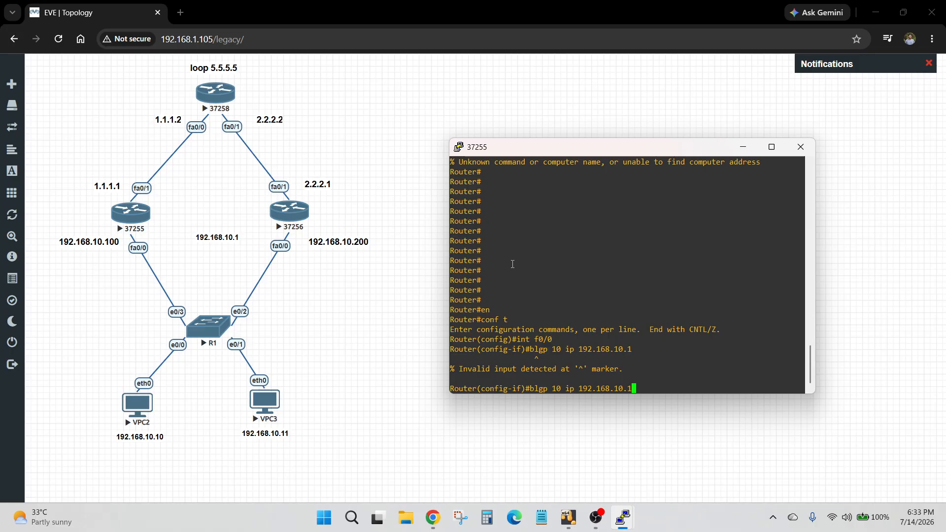
key("BackSpace")
key("BackSpace")
key("BackSpace")
key("BackSpace")
key("BackSpace")
key("BackSpace")
key("BackSpace")
key("BackSpace")
key("BackSpace")
key("BackSpace")
key("BackSpace")
key("BackSpace")
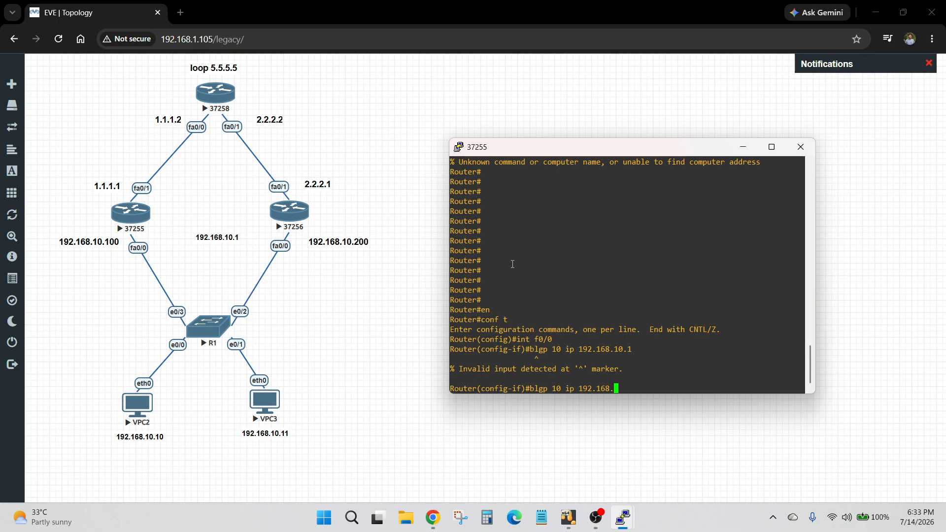
key("BackSpace")
key("BackSpace")
key("BackSpace")
key("BackSpace")
key("BackSpace")
key("BackSpace")
key("BackSpace")
key("BackSpace")
key("BackSpace")
key("BackSpace")
key("BackSpace")
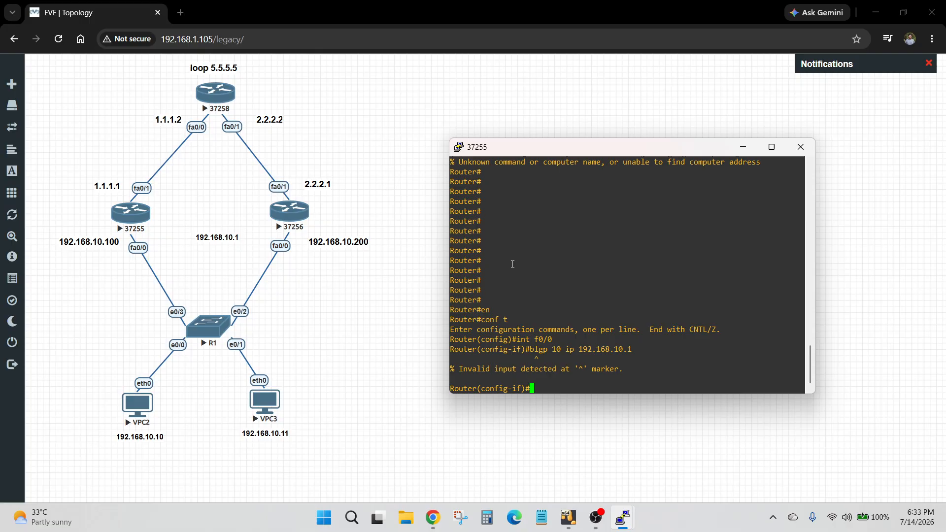
type("b")
key("BackSpace")
Switch to the Chrome window with the EVE-NG topology.
mouse_move(432, 516)
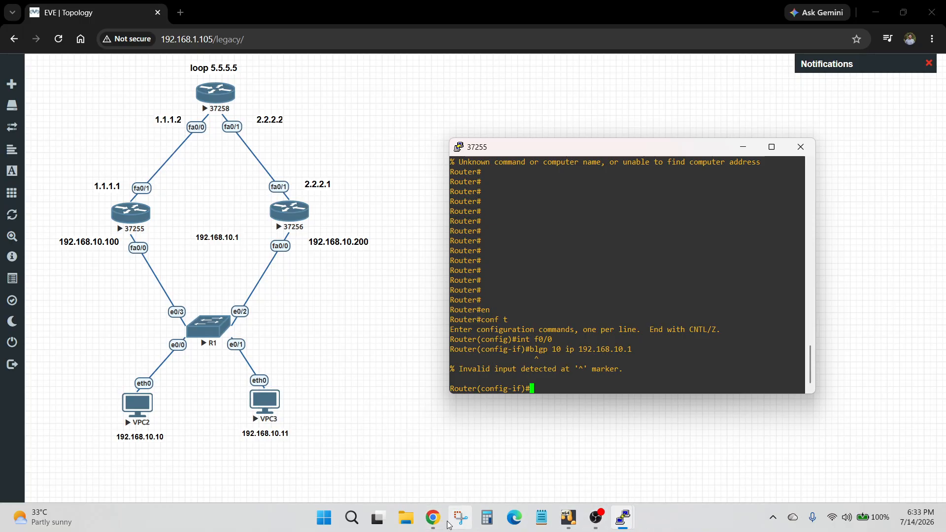
left_click(439, 524)
left_click(433, 524)
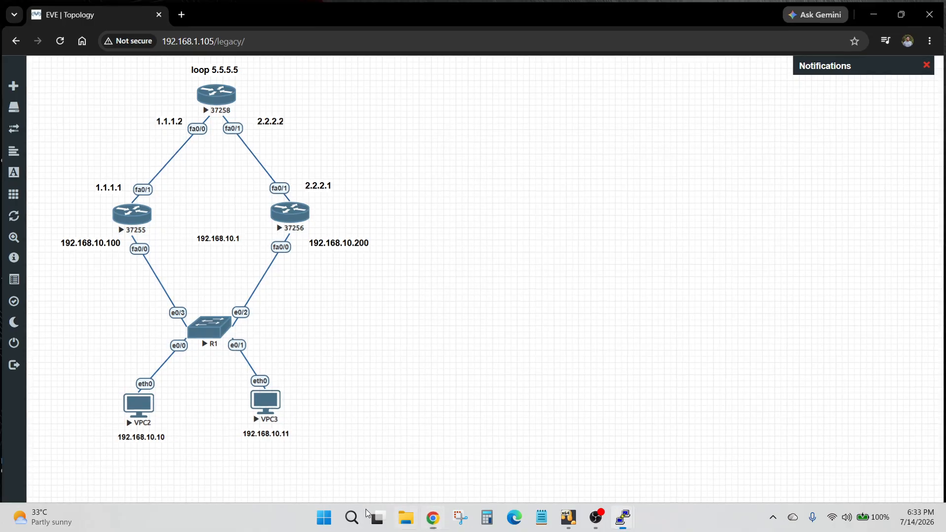
Open CISCO.pdf from the desktop, check the gateway redundancy protocol's name in its topic list, and close the document.
double_click(210, 441)
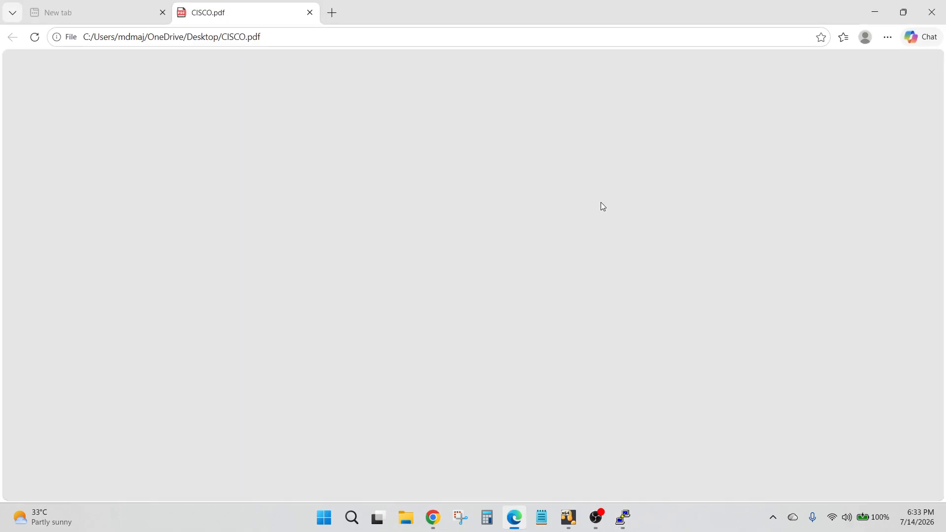
scroll(498, 257, "up", 5)
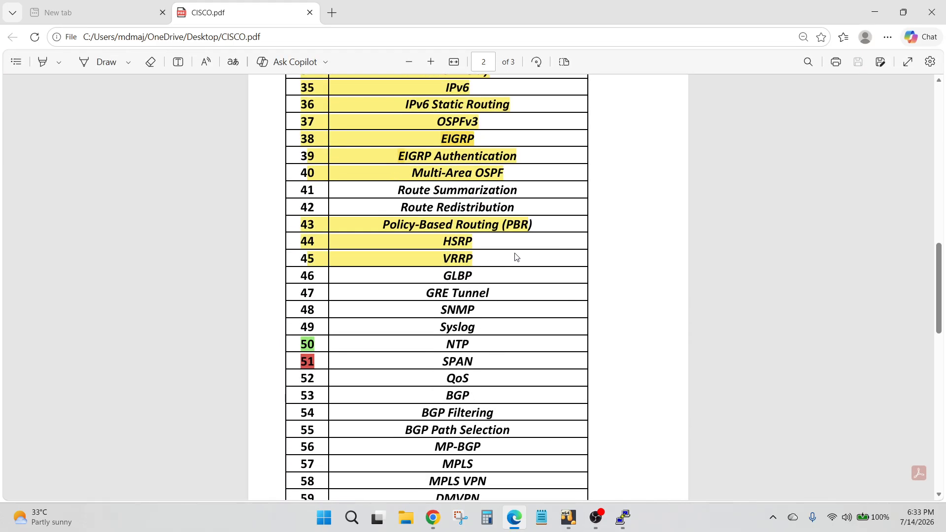
left_click(931, 12)
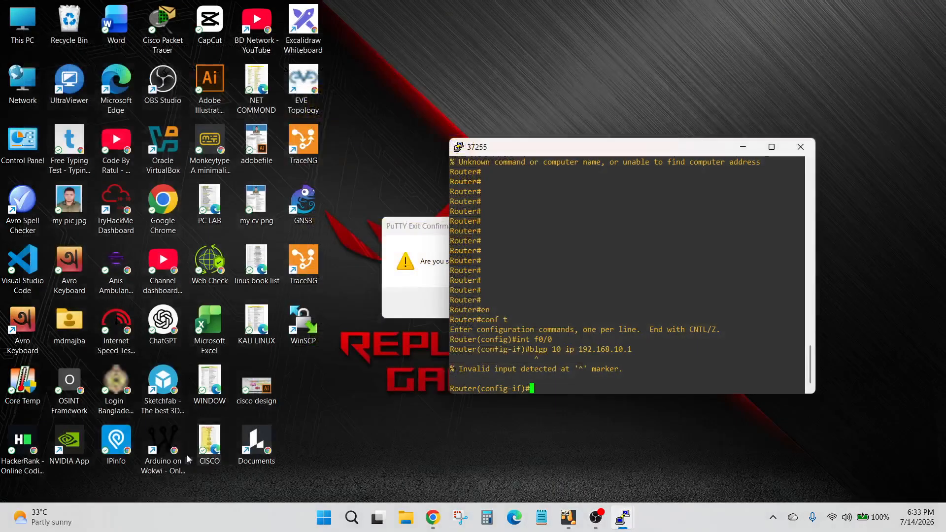
Dismiss the PuTTY exit prompt, return to the EVE-NG topology in Chrome, and bring back router 37255's existing console.
left_click(742, 148)
left_click(483, 303)
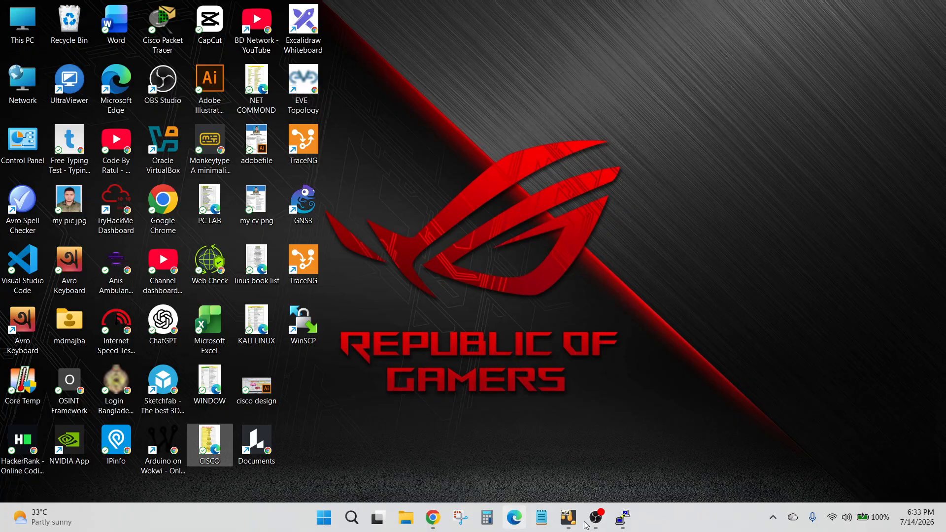
left_click(433, 517)
left_click(142, 216)
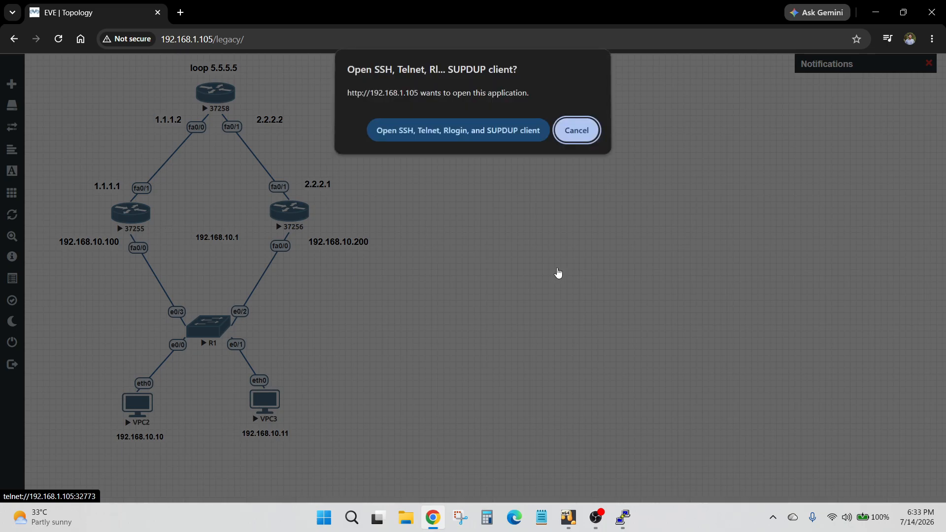
left_click(569, 134)
left_click(626, 525)
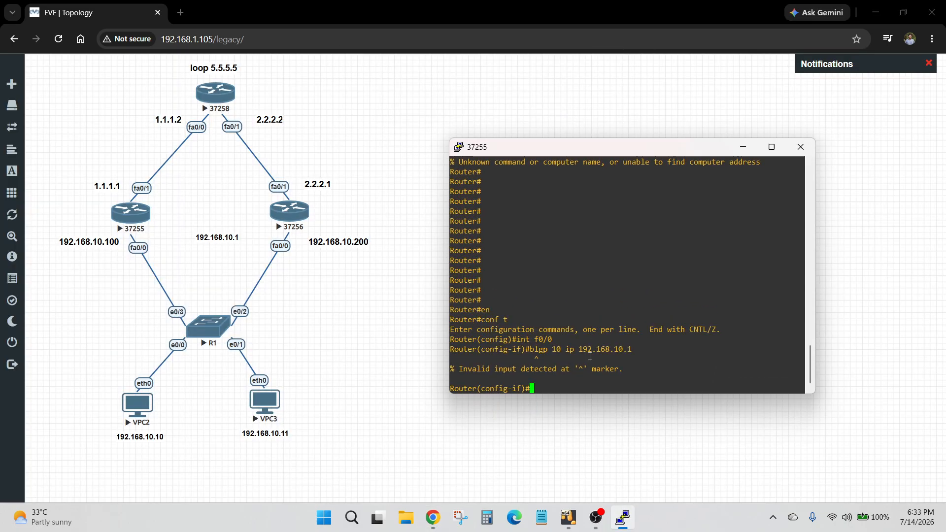
Set GLBP group 10 with virtual IP 192.168.10.1 on f0/0 of router 37255.
type("glbp ")
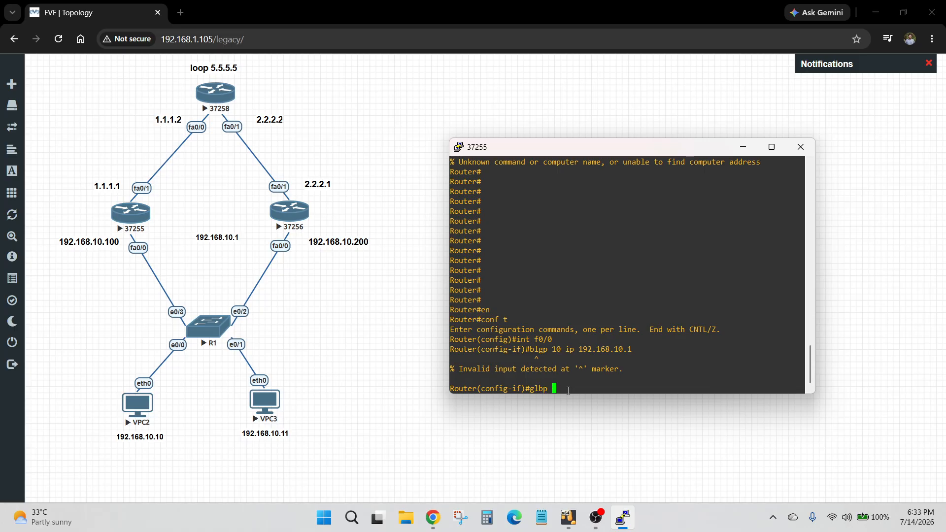
type("10 ip 192.168.10.1")
key("Return")
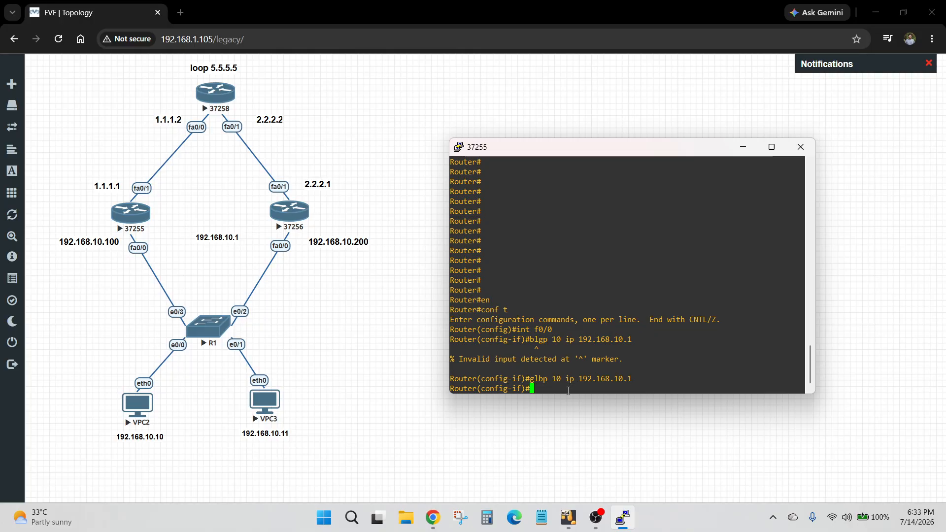
Set the GLBP group 10 priority to 150 on f0/0 of router 37255.
type("glbo")
key("BackSpace")
type("p ")
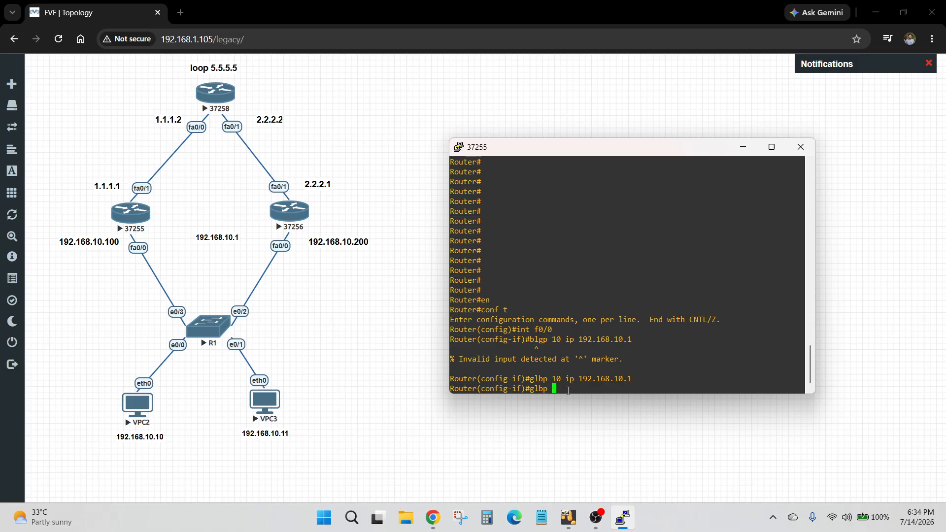
type("10 pri")
key("Tab")
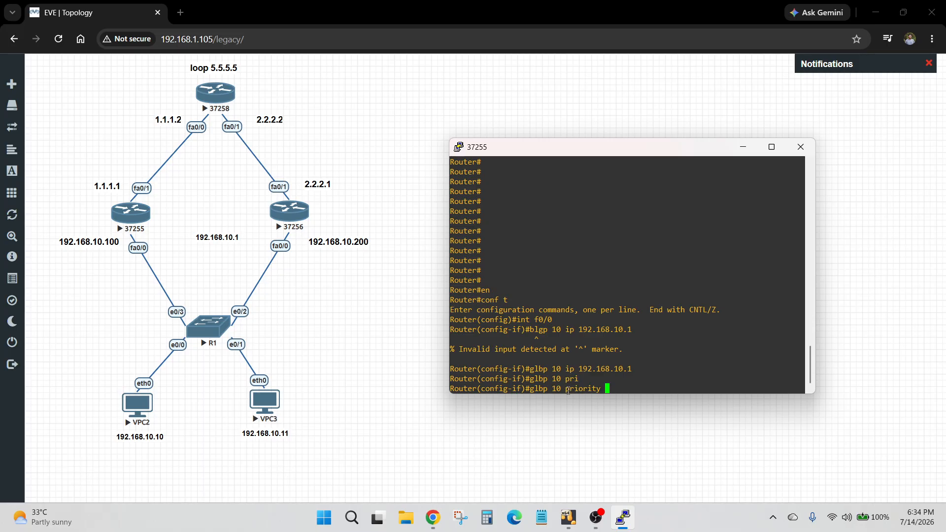
type("150")
key("Return")
Enable preemption for GLBP group 10 on router 37255 and leave configuration mode.
type("g")
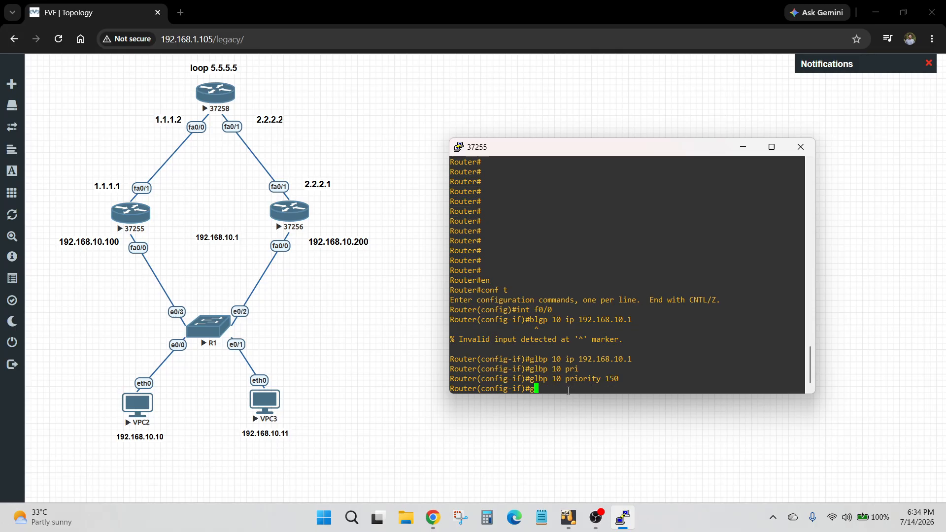
type("lbp 10 pree")
key("Tab")
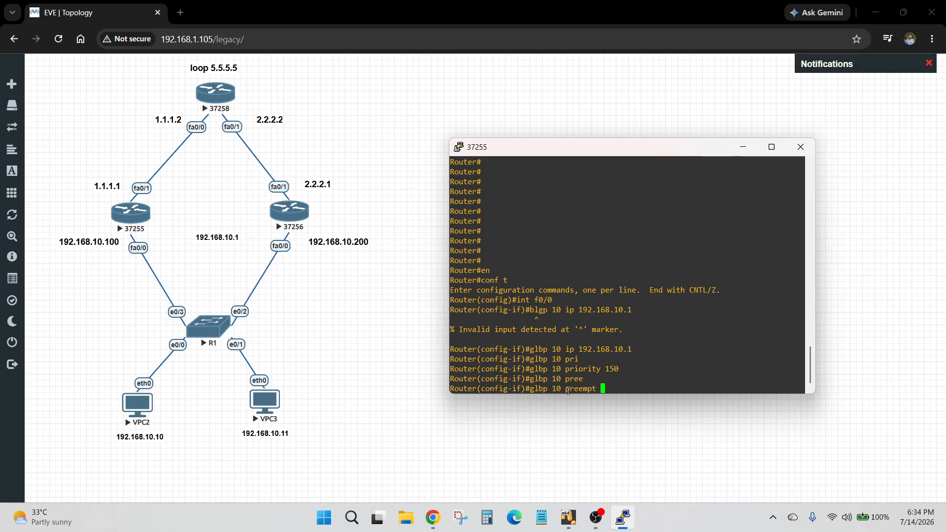
key("Return")
type("end")
key("Return")
key("Return")
key("Return")
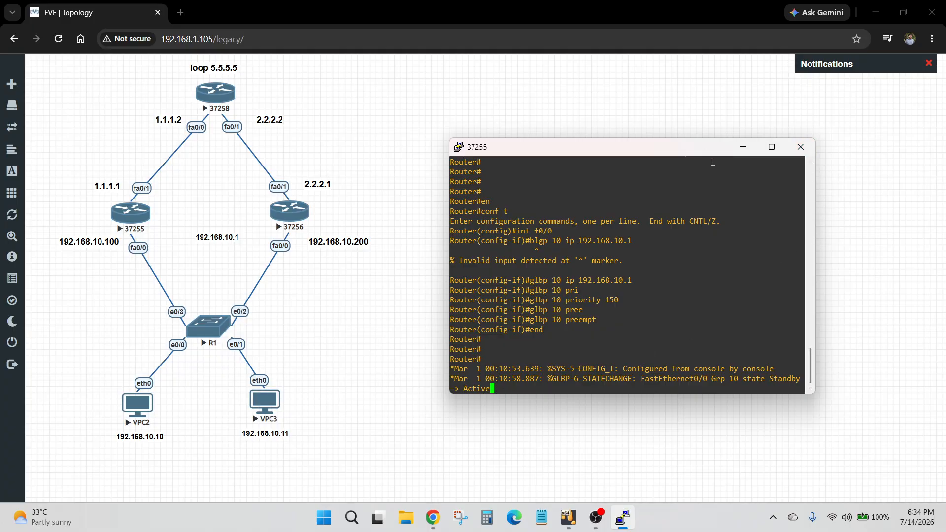
Minimize router 37255's console, open router 37256's console beside the topology diagram, and make its window taller.
left_click(742, 147)
left_click(296, 219)
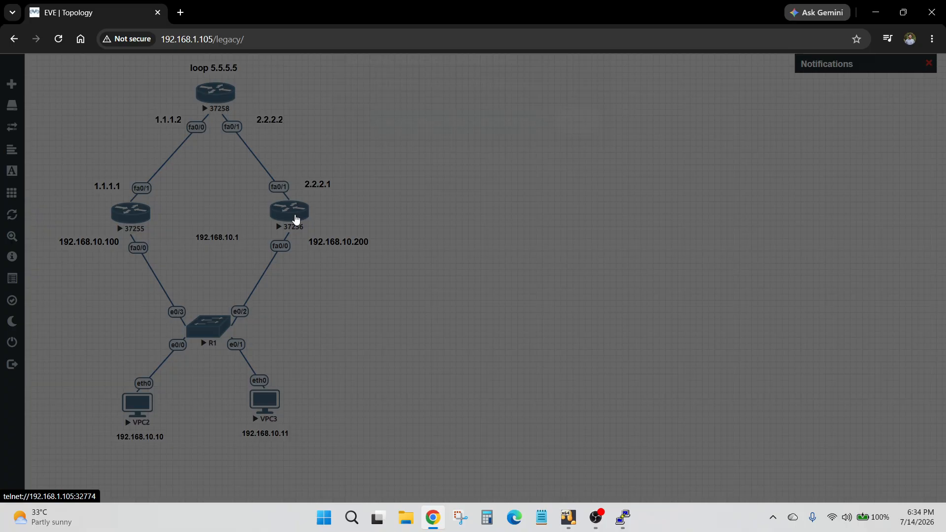
left_click(455, 132)
left_click_drag(295, 32, 676, 148)
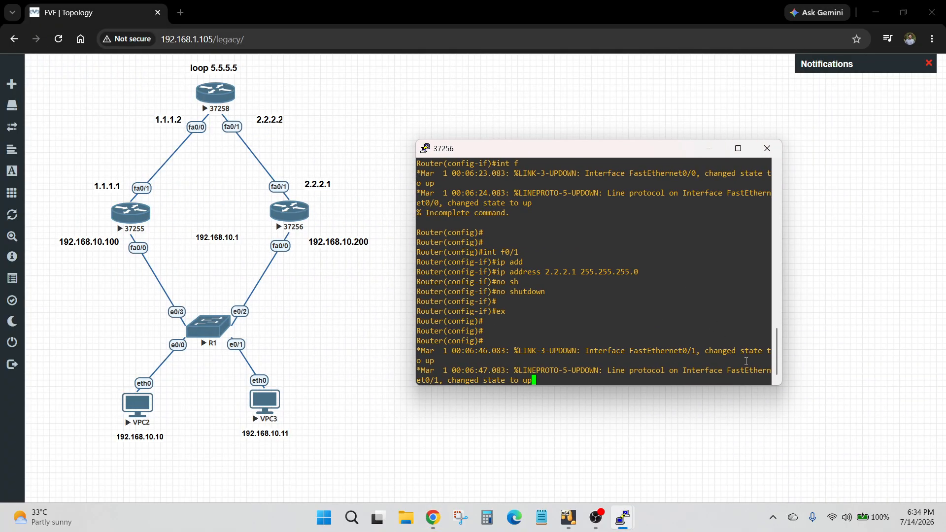
left_click_drag(755, 385, 755, 474)
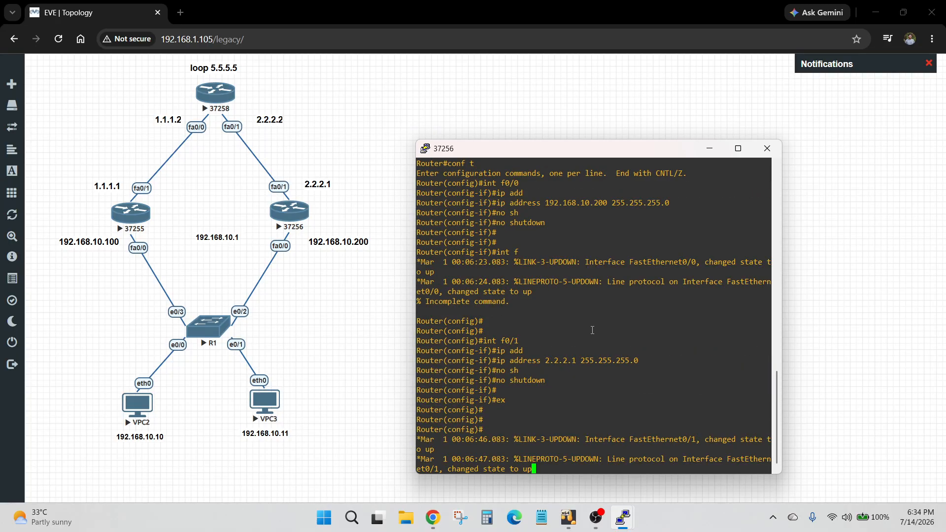
Select interface f0/0 on router 37256 and set GLBP group 10 with virtual IP 192.168.10.1.
key("Return")
key("Return")
key("Return")
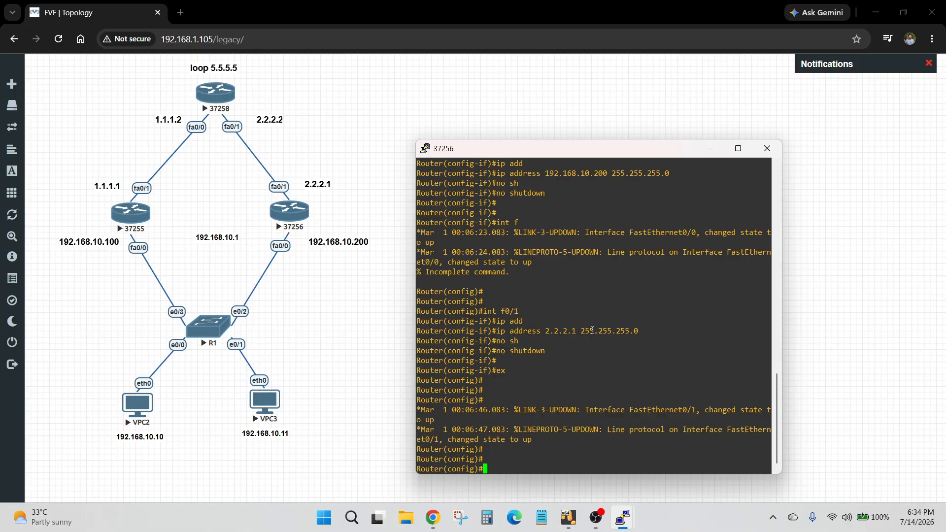
type("int f0/0")
key("Return")
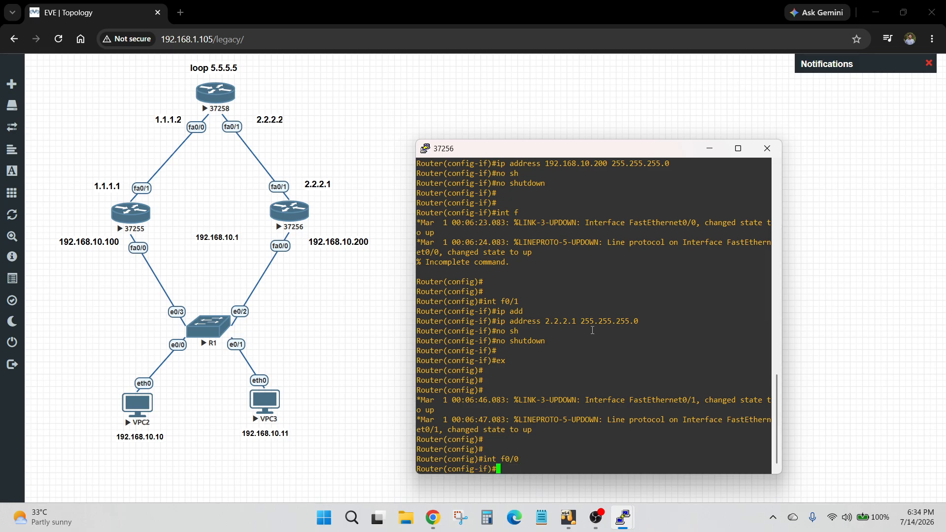
type("glbp 10 ip 192.168")
type(".10.1")
key("Return")
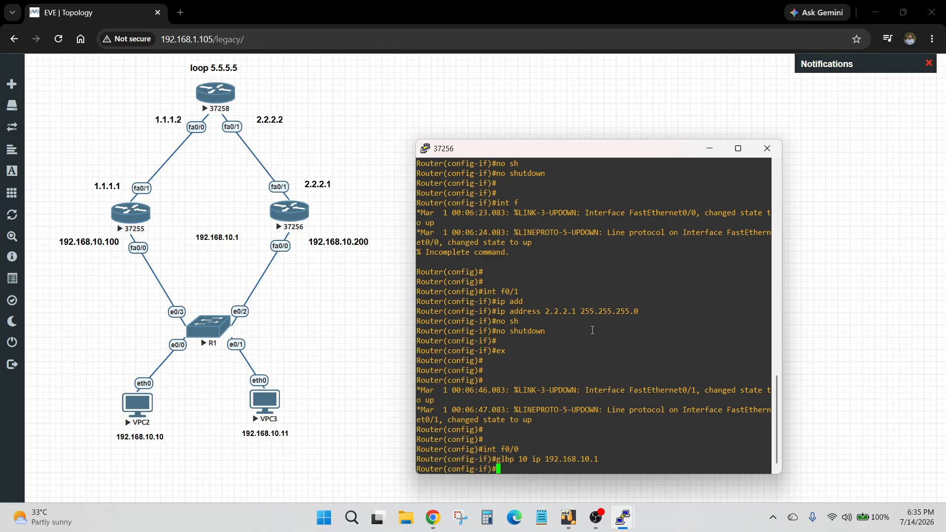
Set the GLBP group 10 priority to 120 on f0/0 of router 37256.
type("glbp 10 pri")
key("Return")
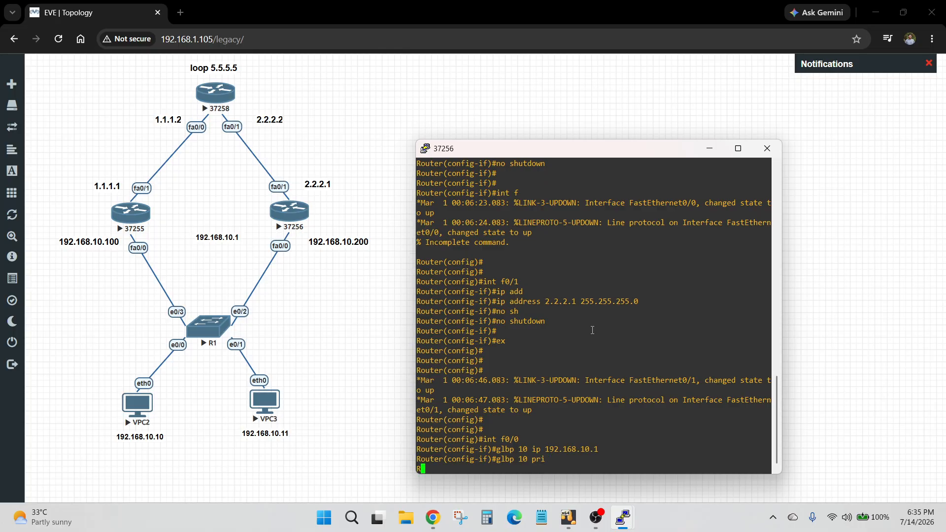
type("12")
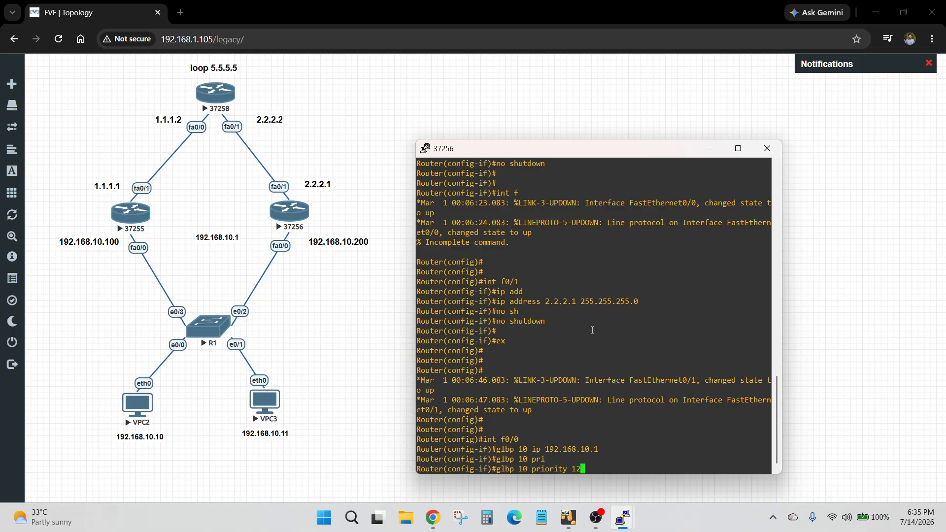
type("0")
key("Return")
Enable preemption for GLBP group 10 on router 37256 and leave configuration mode.
type("g")
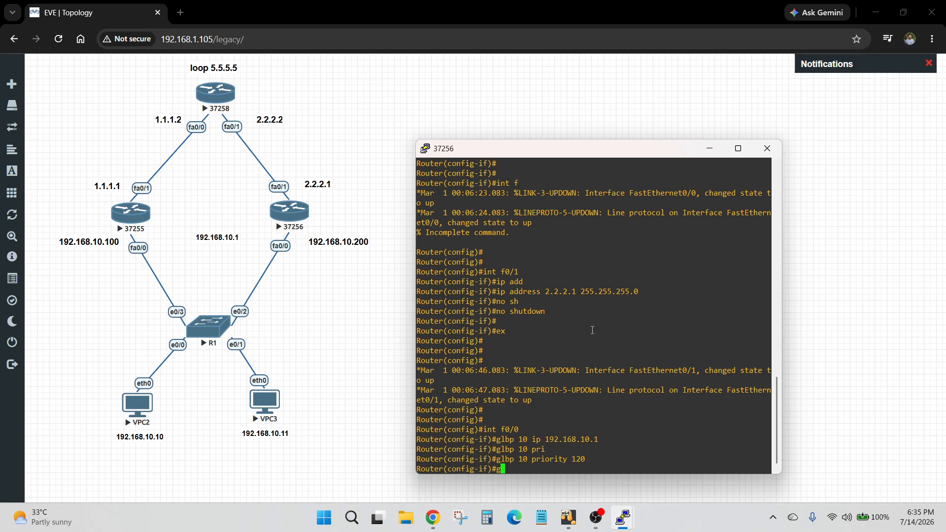
type("lbp 10 pree")
key("Tab")
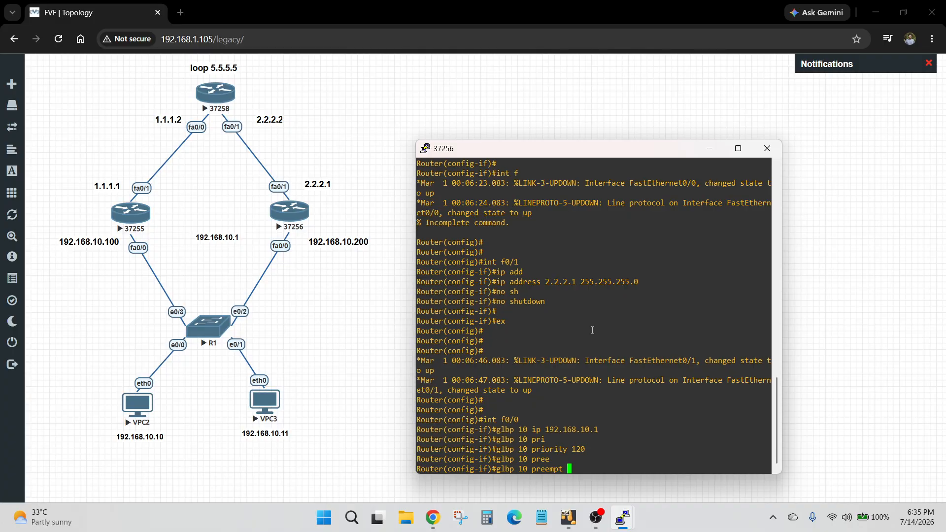
key("Return")
type("end")
key("Return")
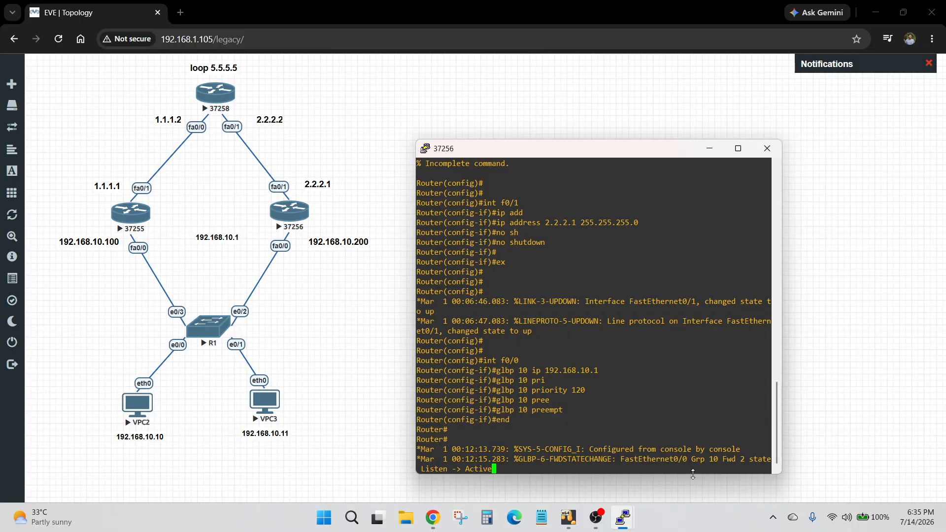
key("Return")
key("Return")
key("Return")
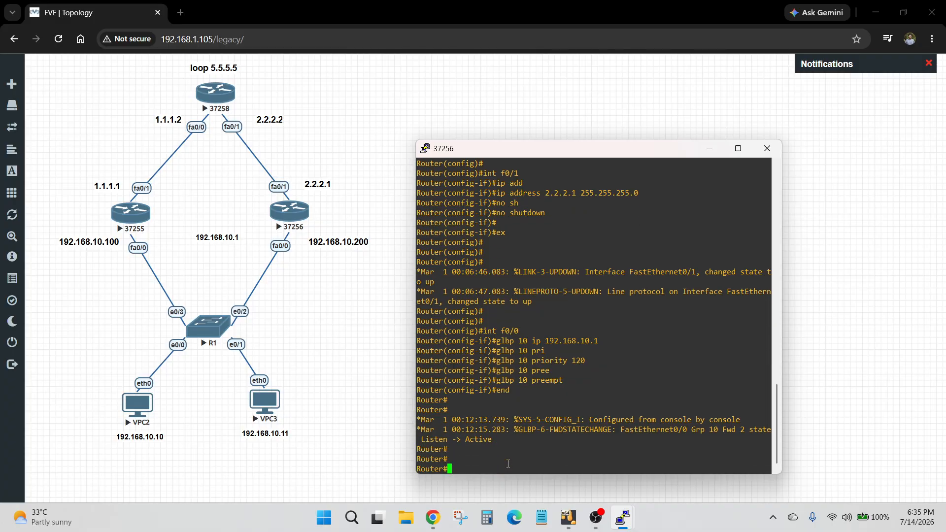
Show the GLBP status on router 37256 to check its role, and minimize the console.
type("show glbp")
key("Return")
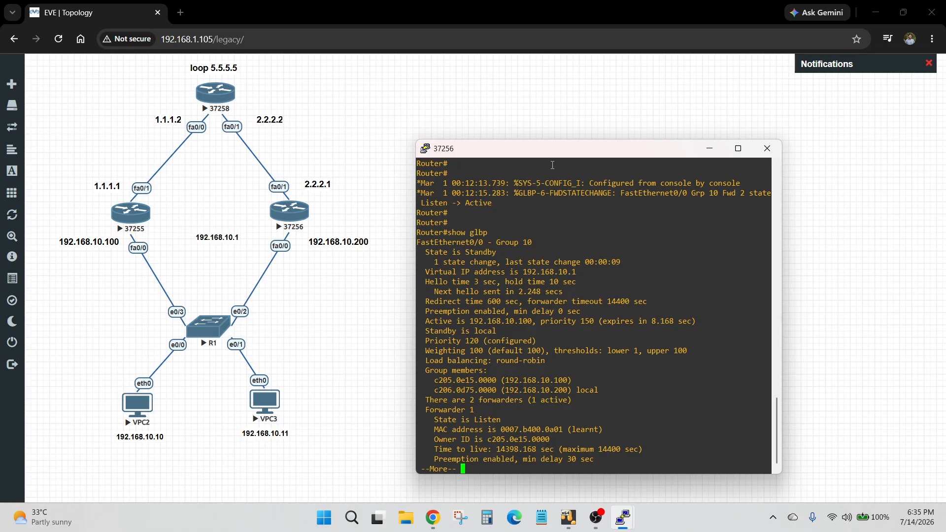
left_click(721, 154)
Show the GLBP status on router 37255 to check its role and group members, and close its console.
mouse_move(622, 517)
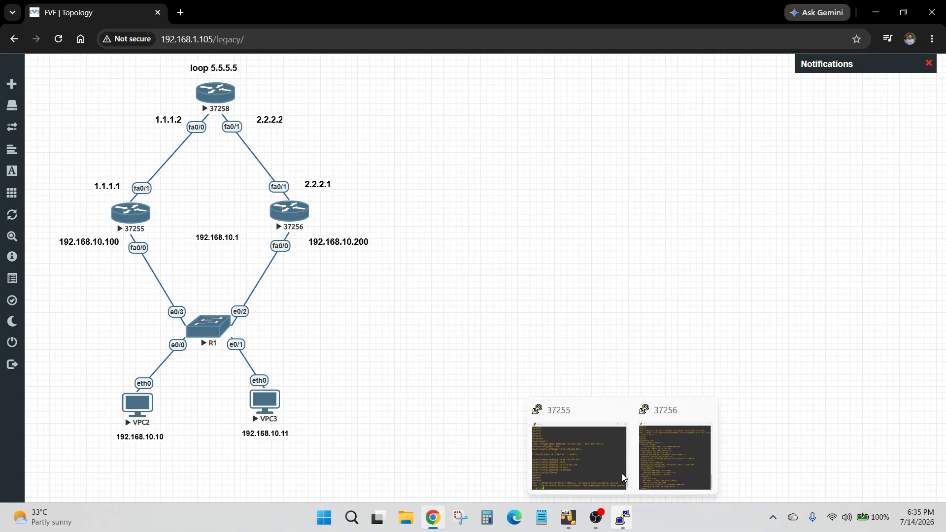
left_click(613, 445)
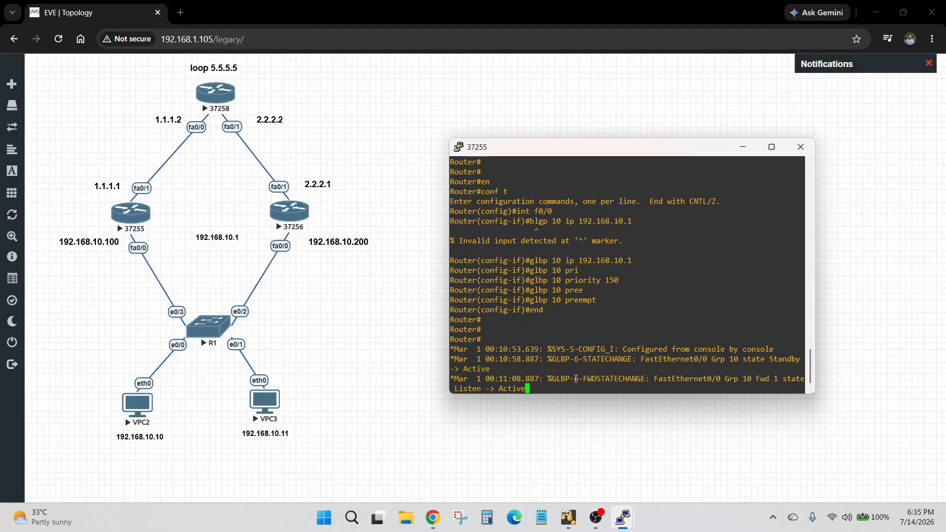
key("Return")
key("Return")
type("show ")
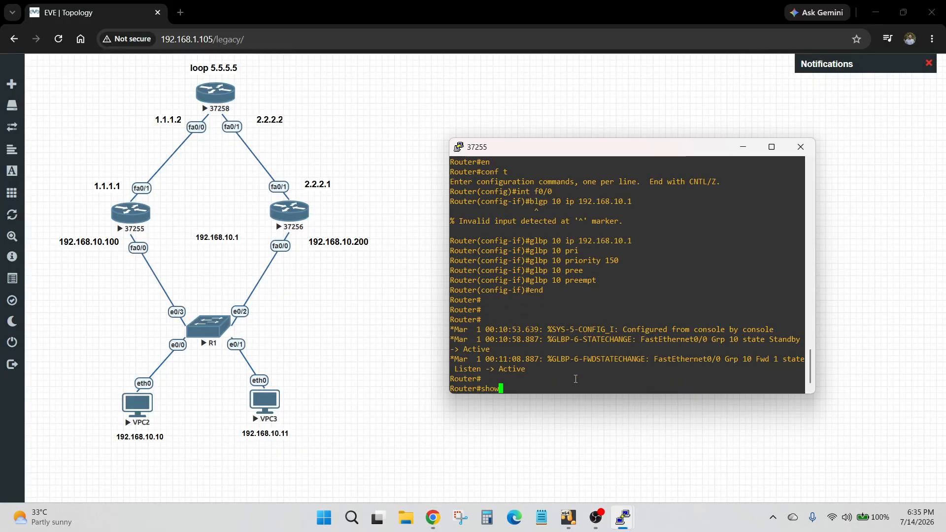
type("glbp")
key("Return")
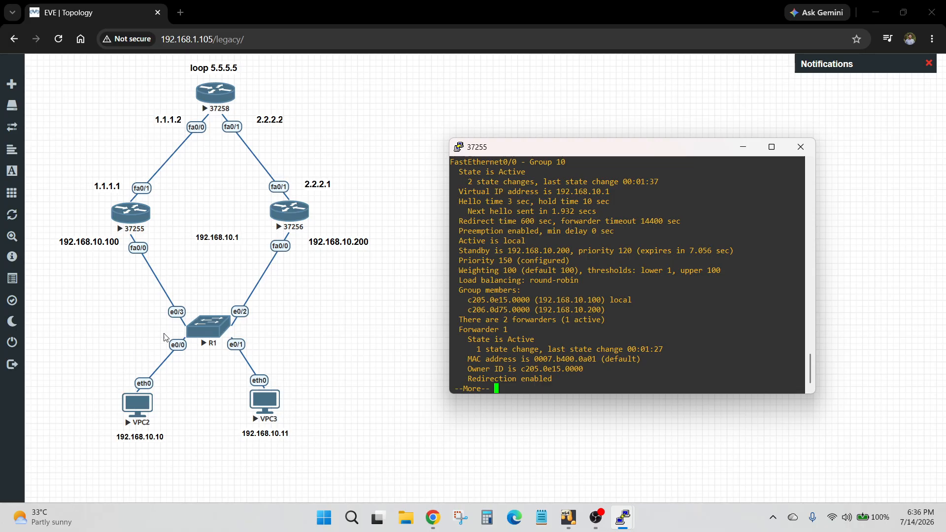
left_click(800, 147)
left_click(489, 306)
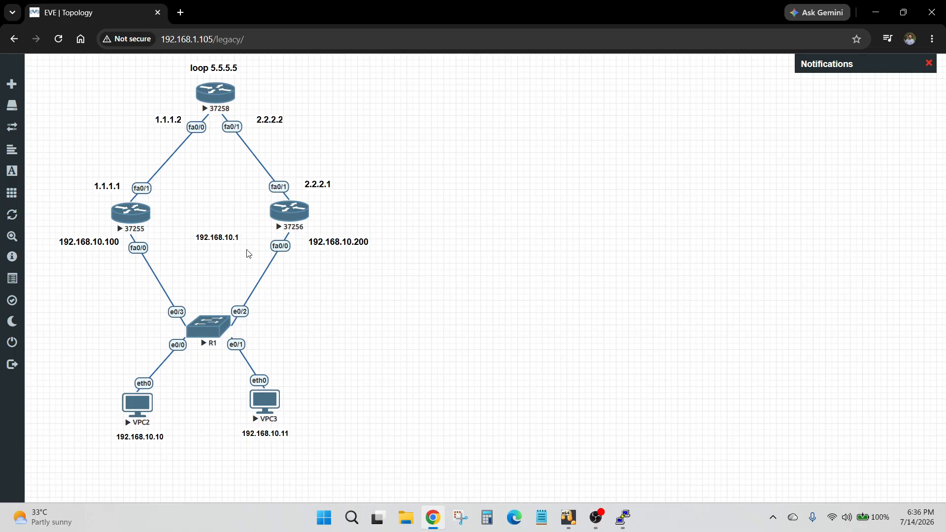
left_click(596, 514)
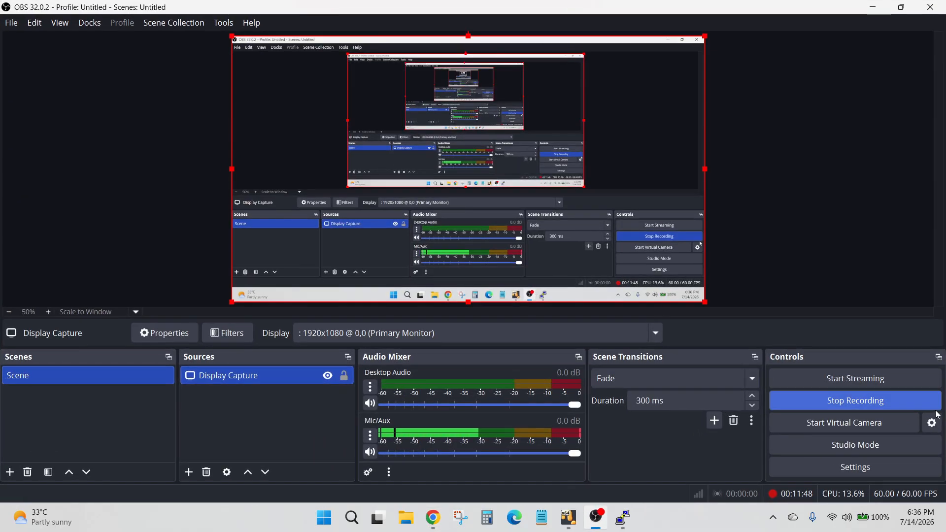